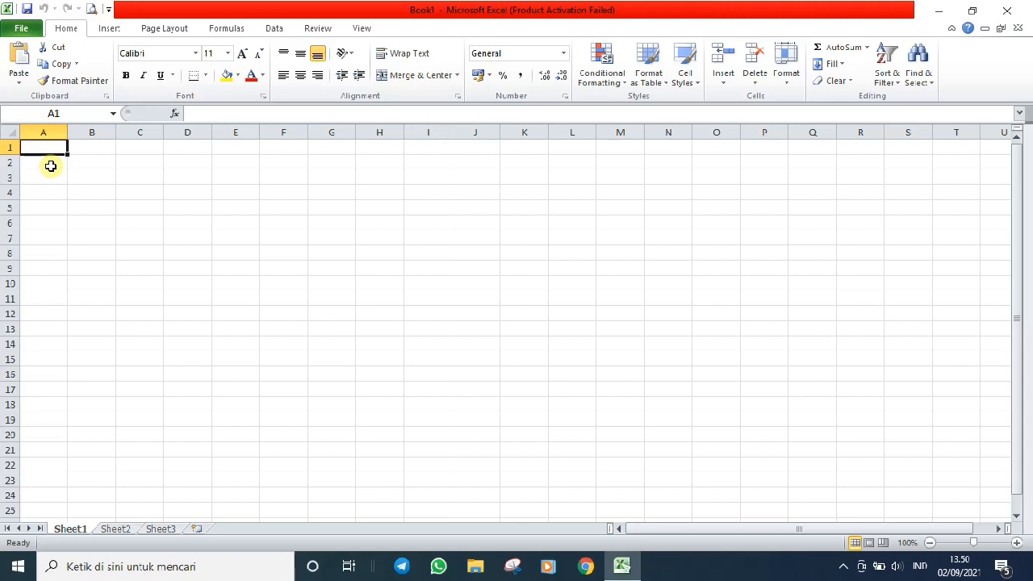
- Enter the heading "Keterangan" in A1 and widen column A to roughly twice its width
left_click(50, 166)
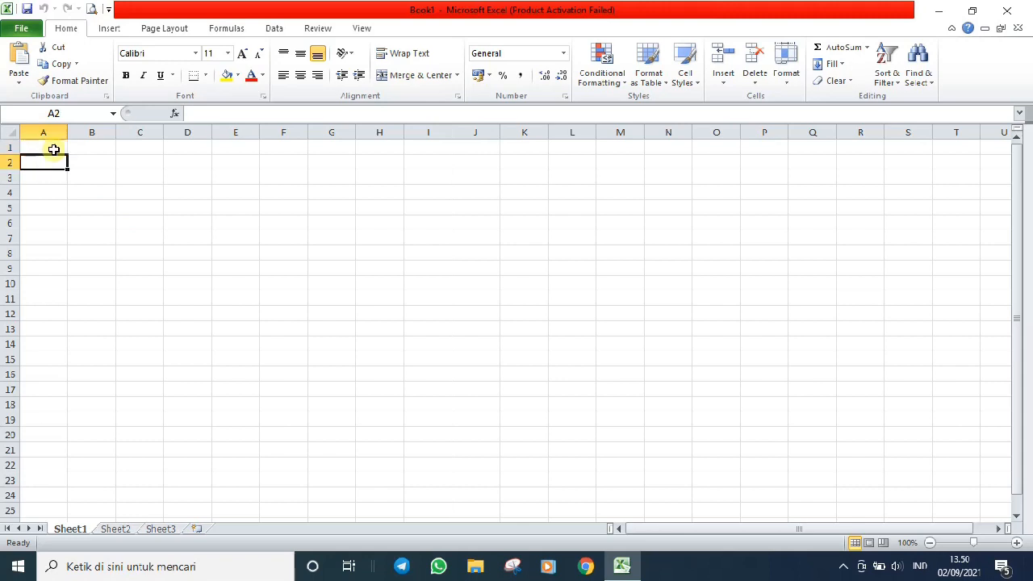
left_click(51, 146)
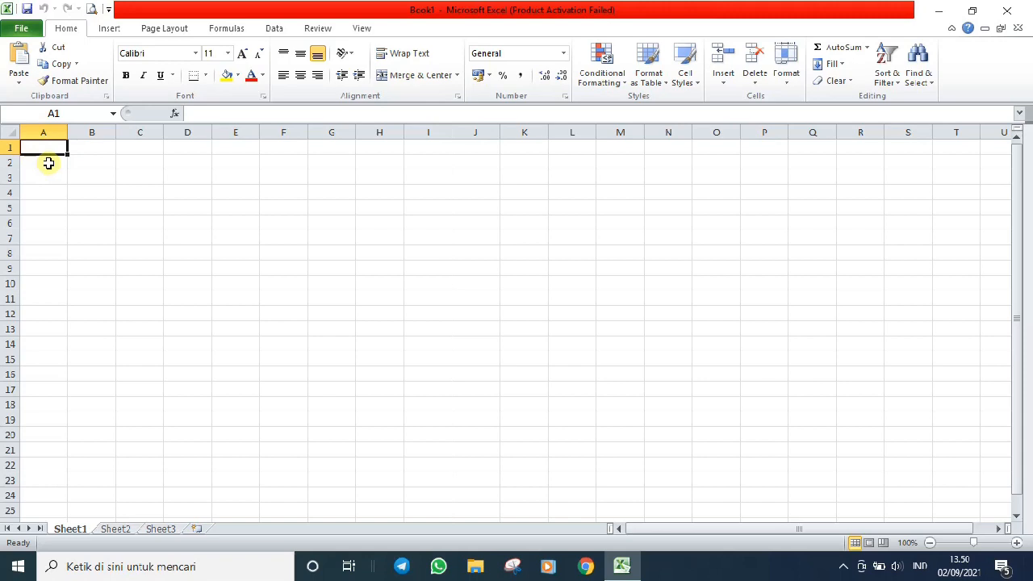
type("Ke")
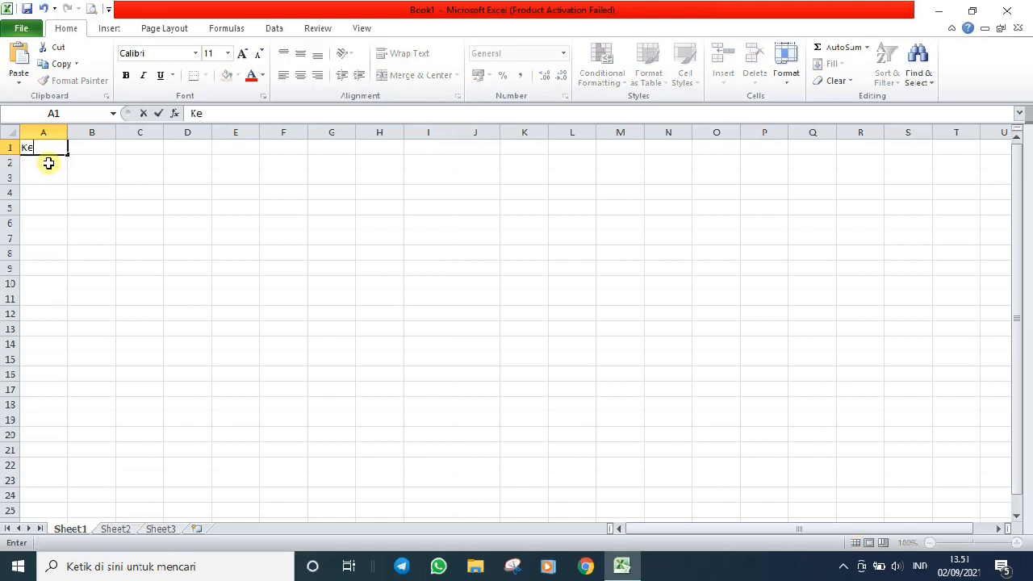
type("terangan")
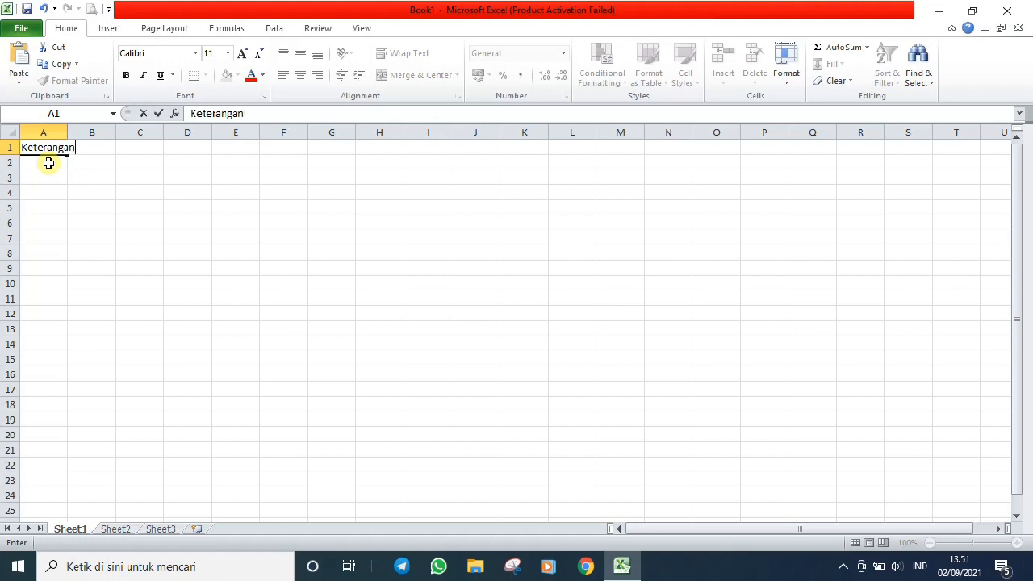
key("Tab")
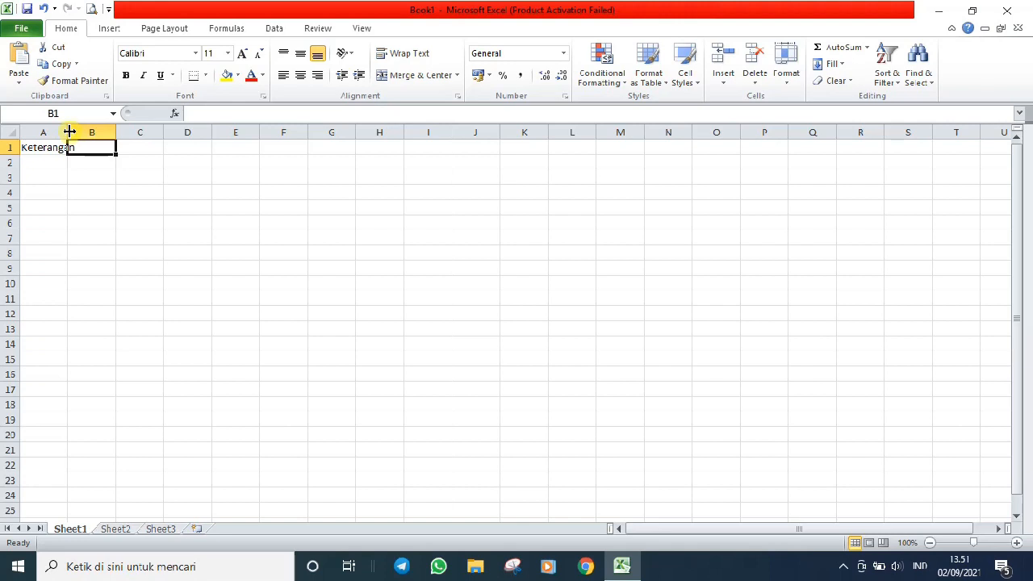
left_click_drag(70, 132, 130, 124)
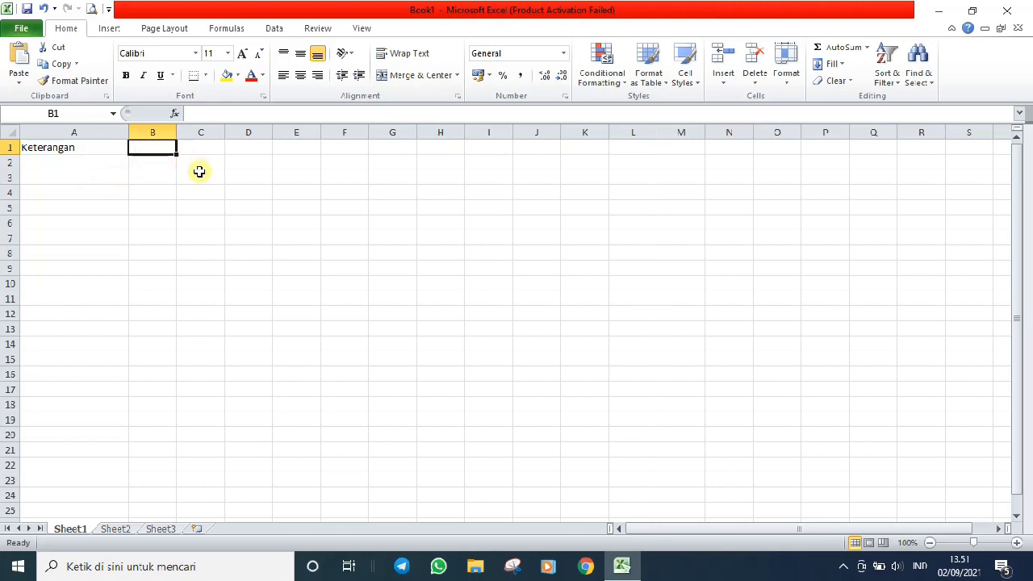
- Add the column headings "Terima" in B1 and "Keluar" in C1
type("Teri")
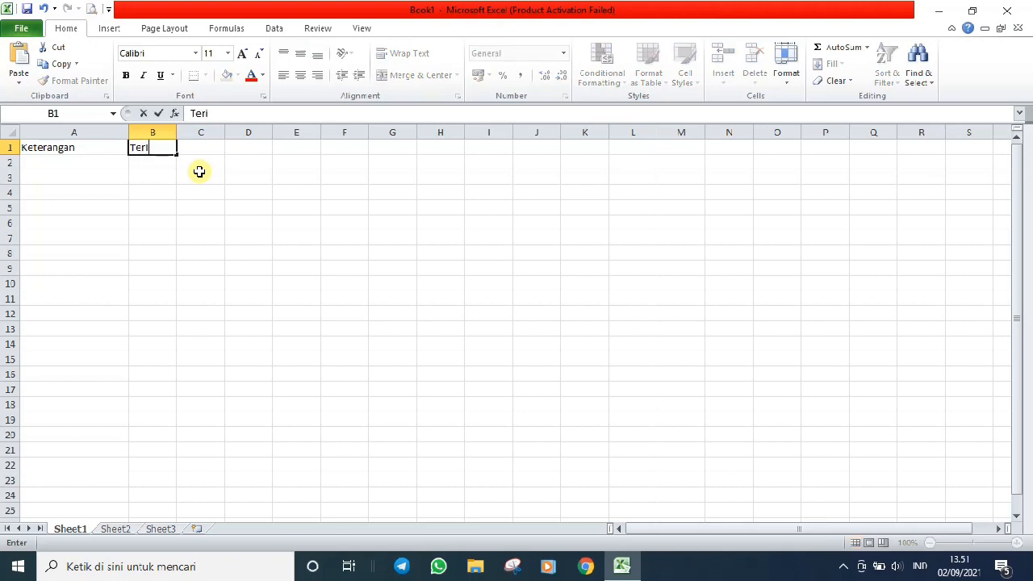
type("ma")
key("Tab")
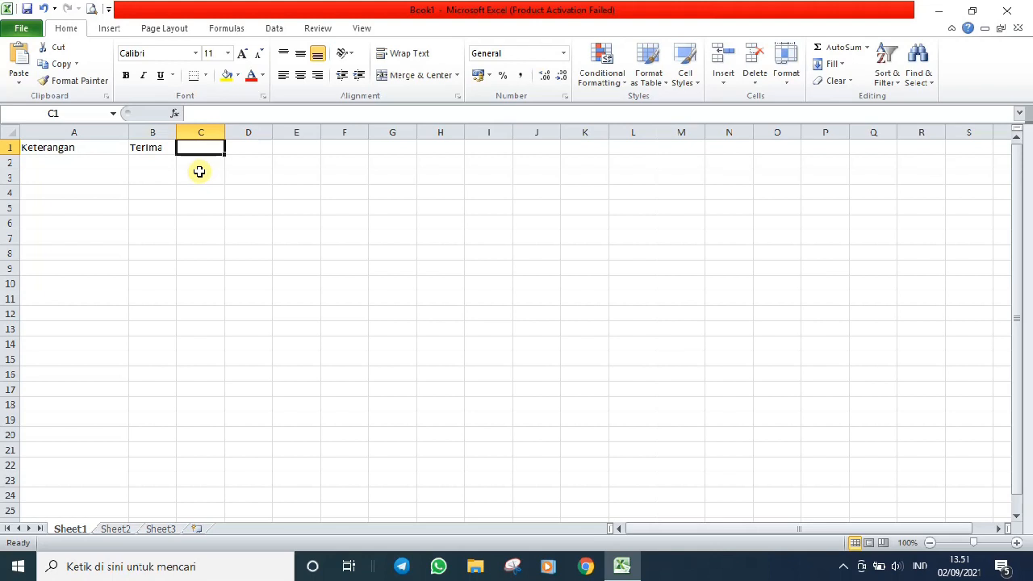
type("Ke")
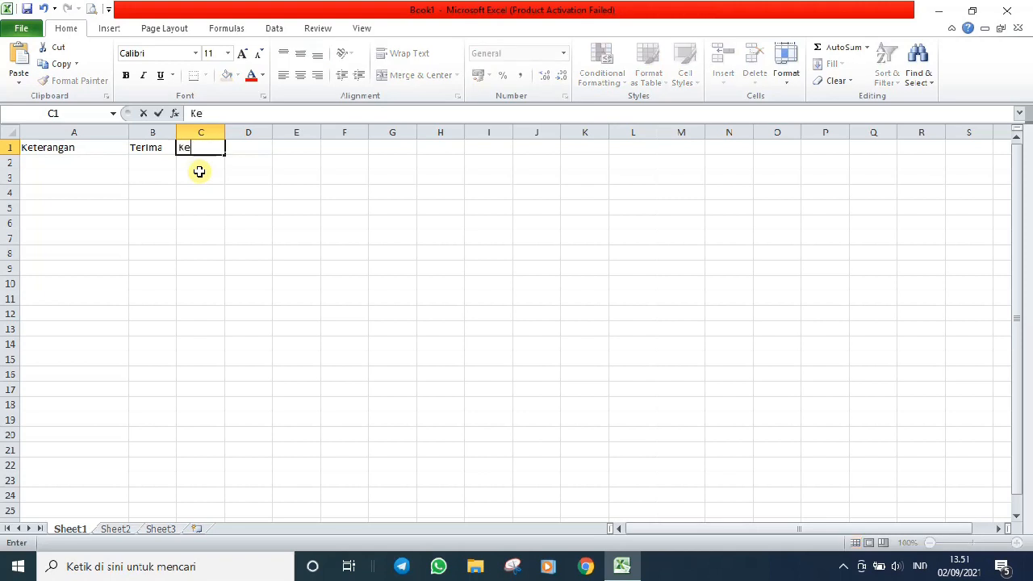
type("luar")
key("Return")
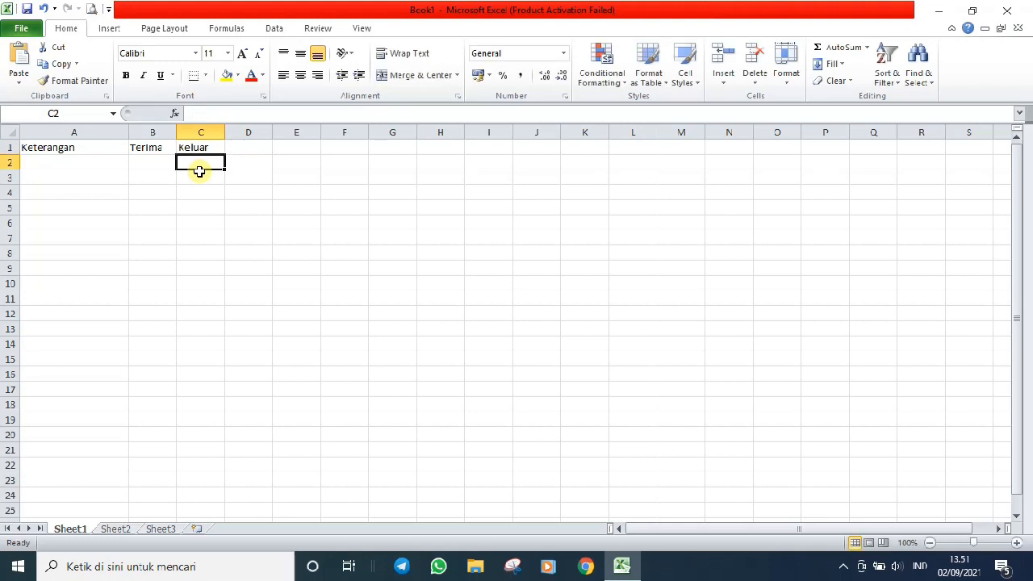
- Record the income item "Uang dari mama" in A3 with 20000 under Terima in B3
key("Left")
key("Left")
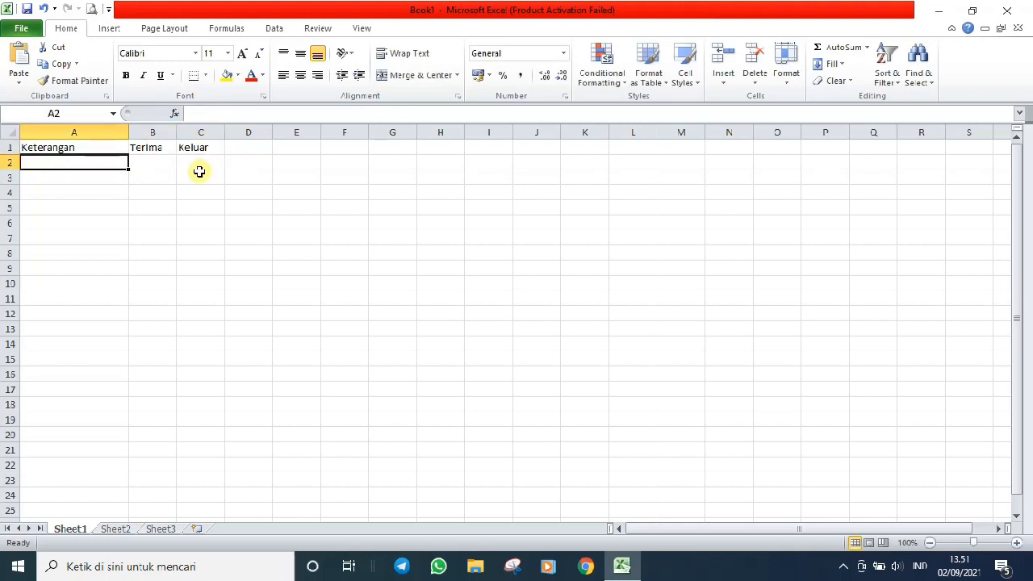
key("Down")
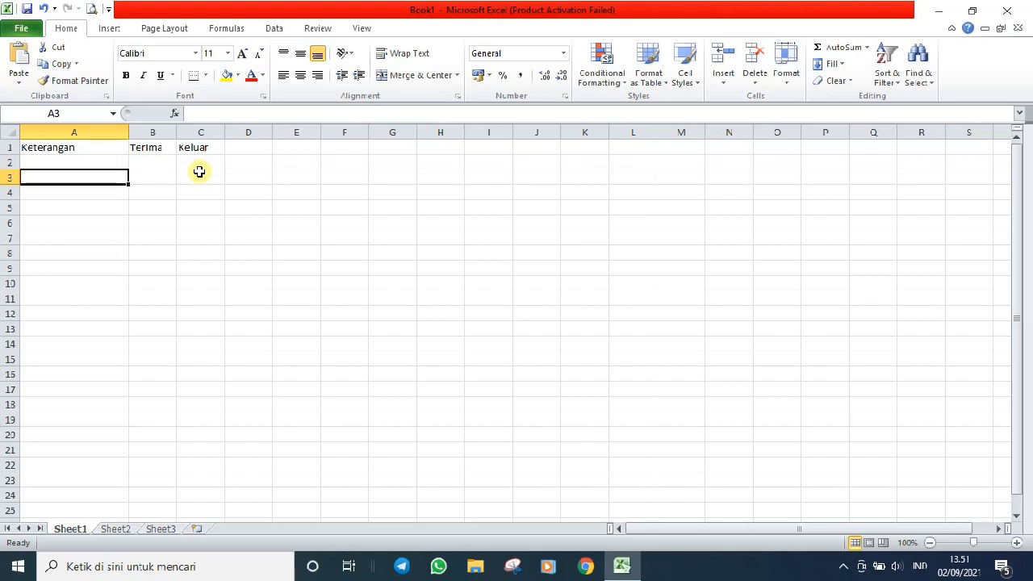
type("Uang")
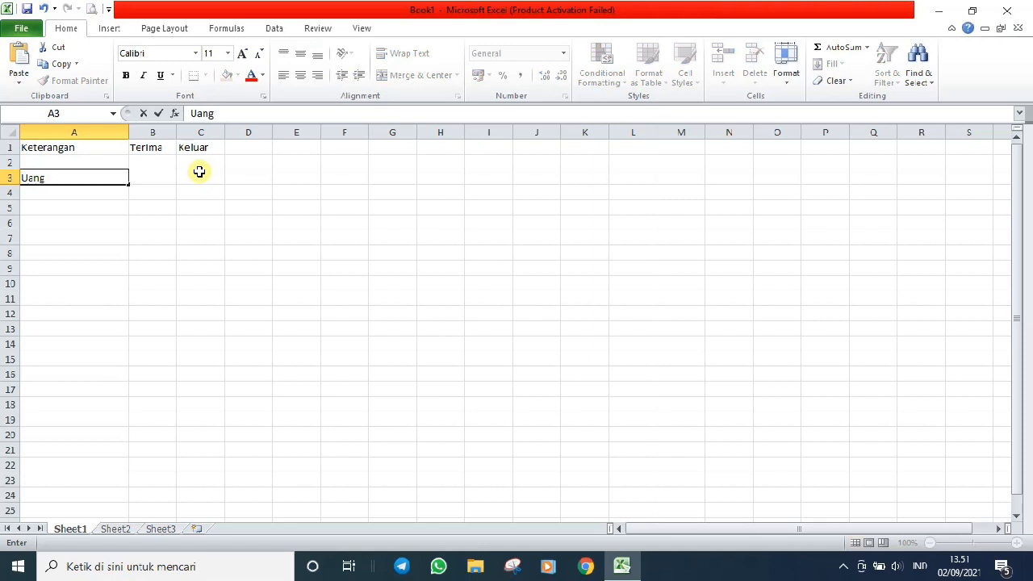
type(" dari mama")
key("Tab")
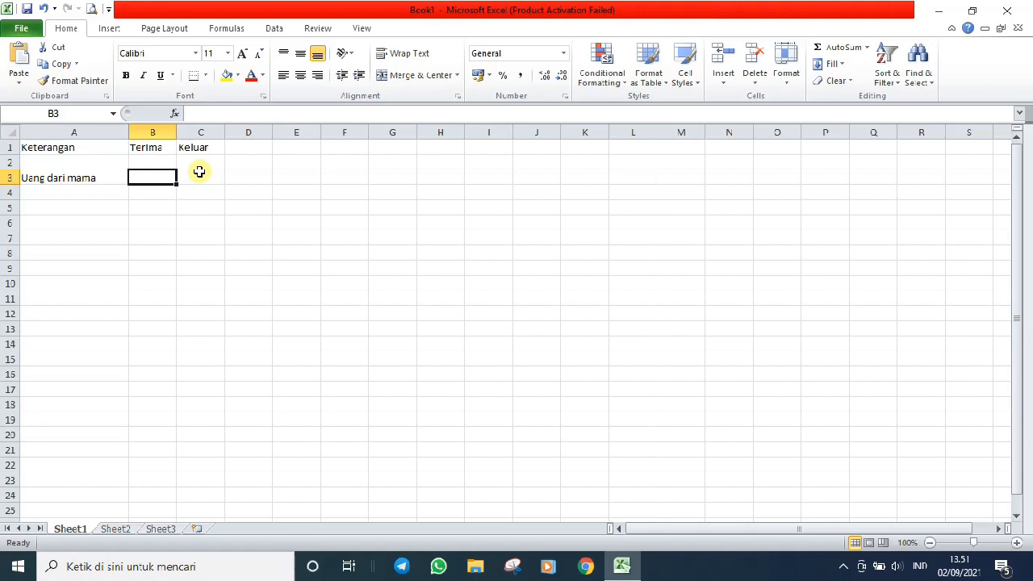
type("2")
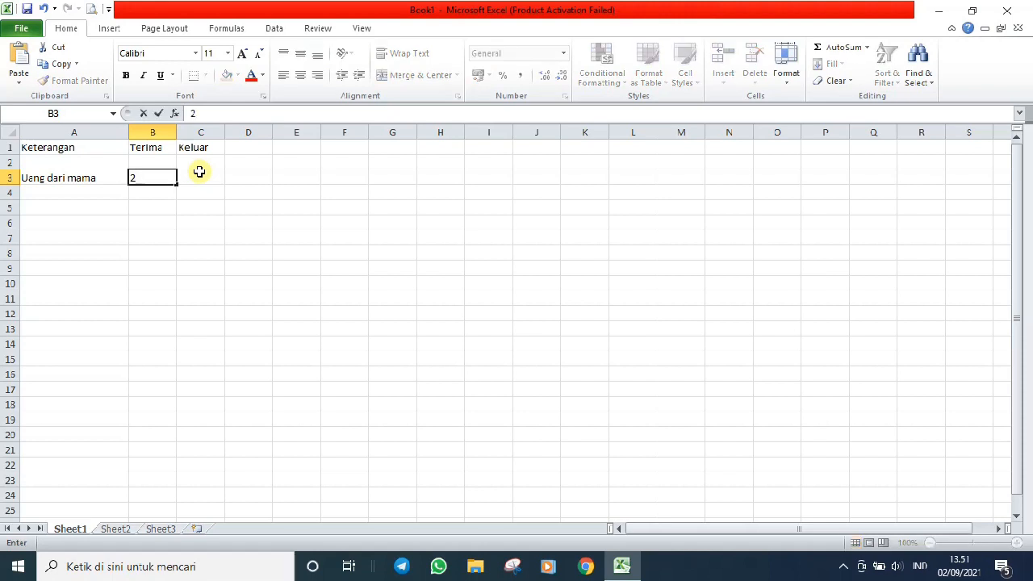
type("0000")
key("Tab")
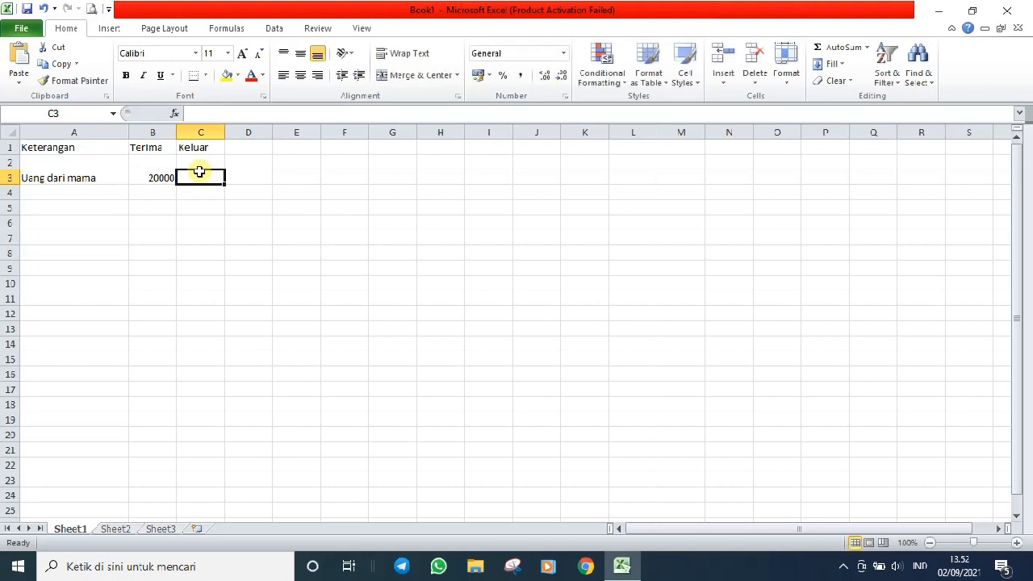
- Record the expense "Beli nasi gemuk" in A5 with 5000 under Keluar in C5
key("Down")
key("Left")
key("Left")
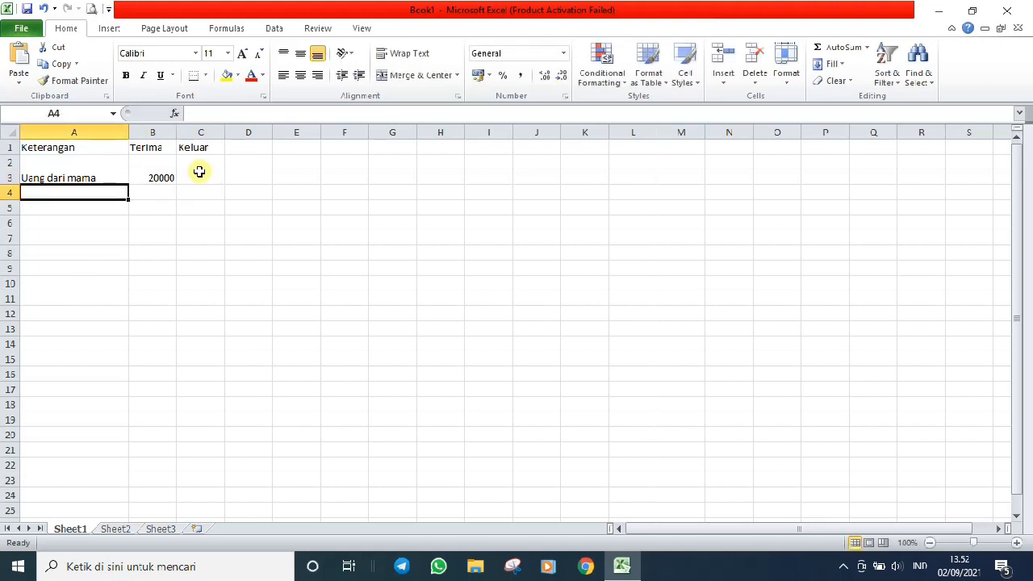
key("Down")
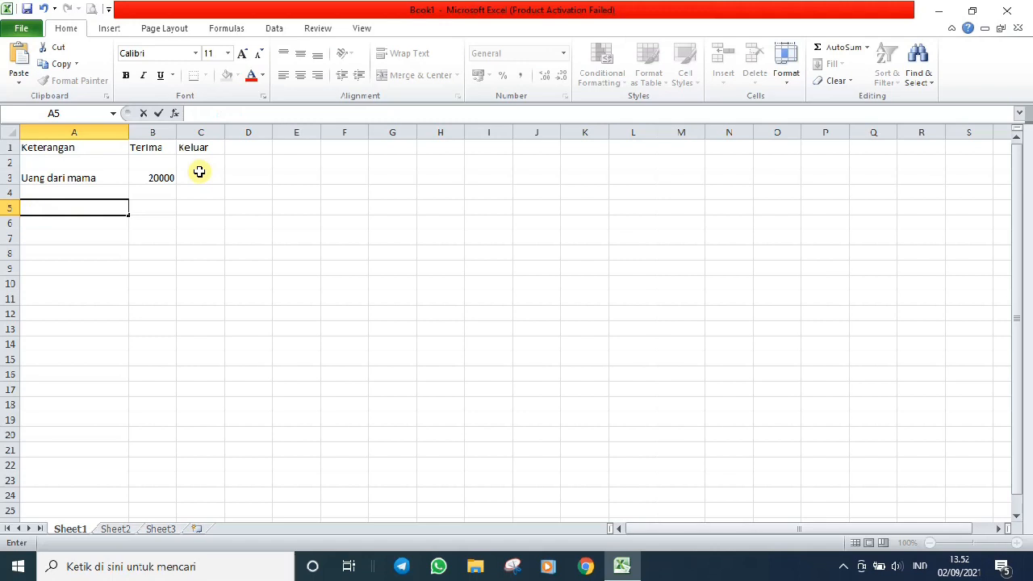
type("Beli nasi gemuk")
key("Tab")
key("Tab")
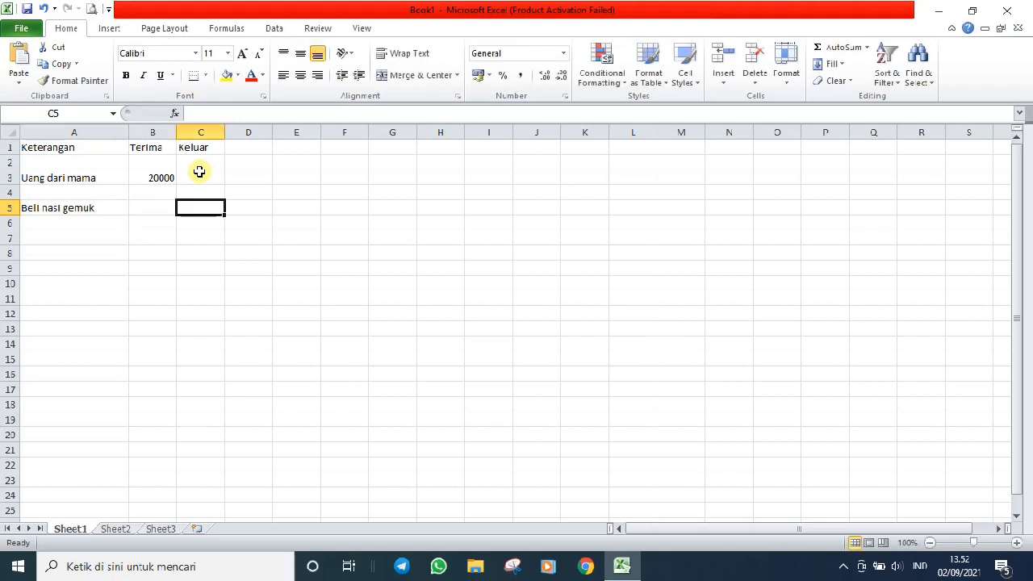
type("5000")
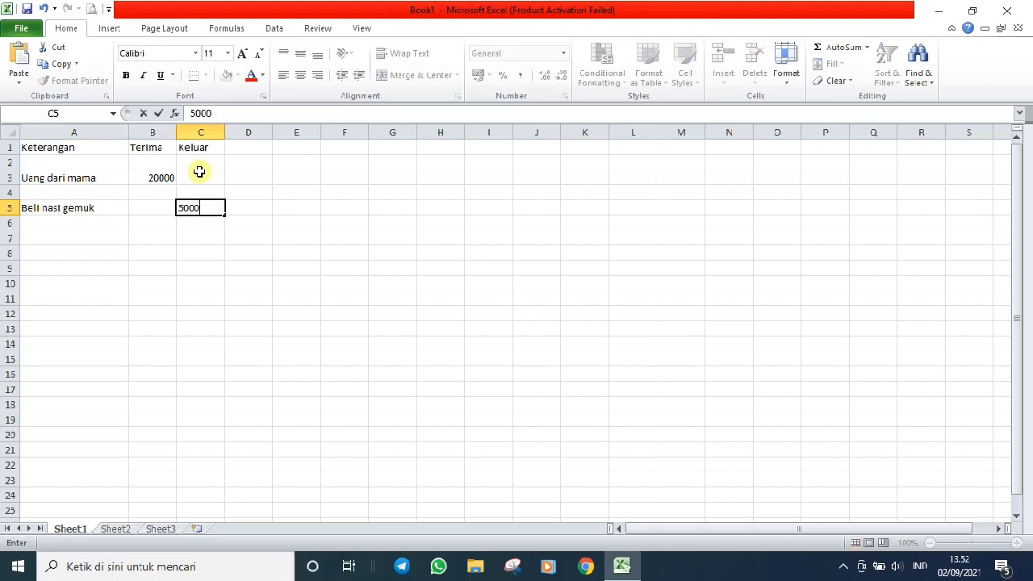
key("Return")
- Record the expense "Beli gorengan" in A6 with 5000 under Keluar in C6
key("Left")
key("Left")
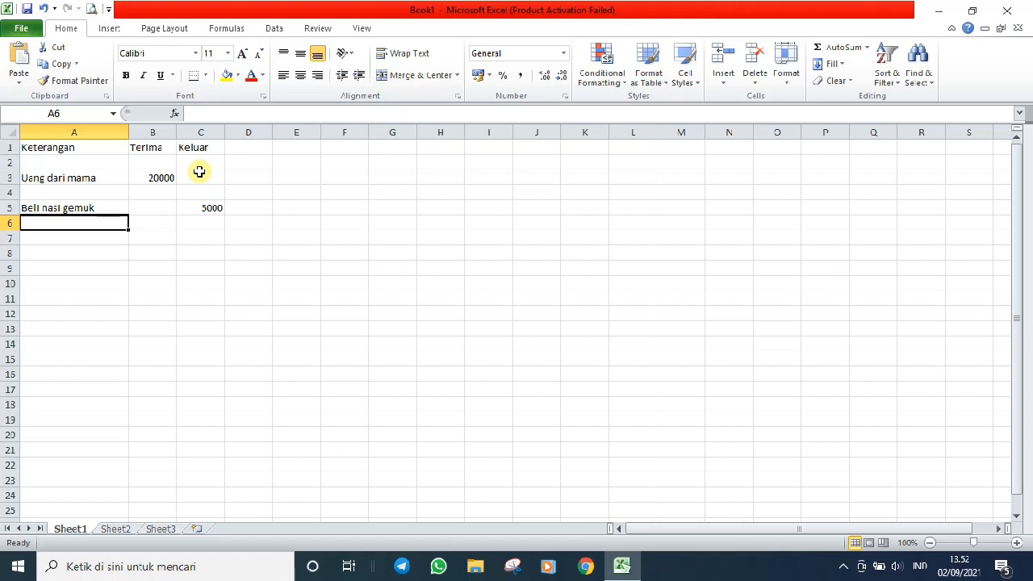
type("B")
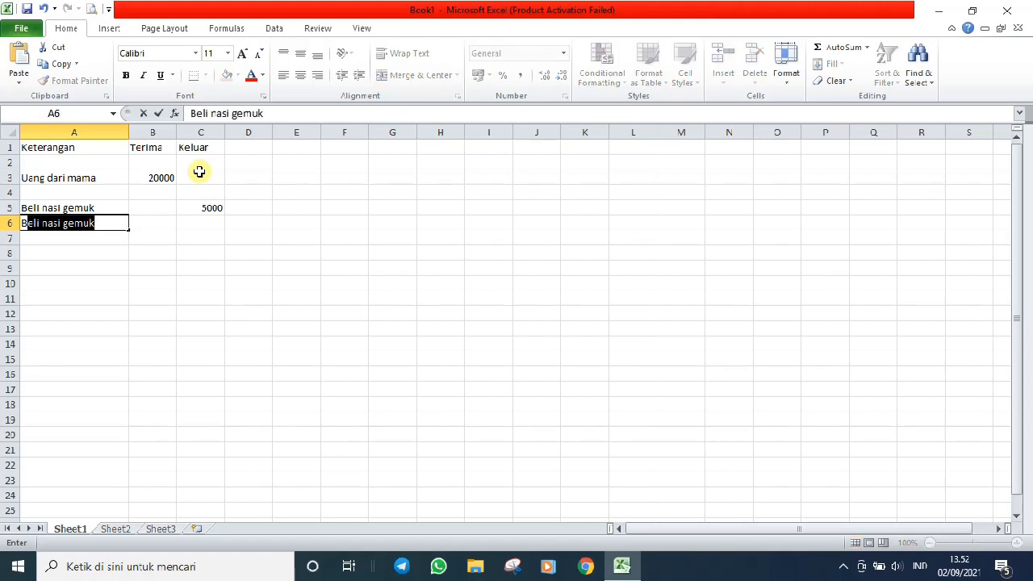
type("eli g")
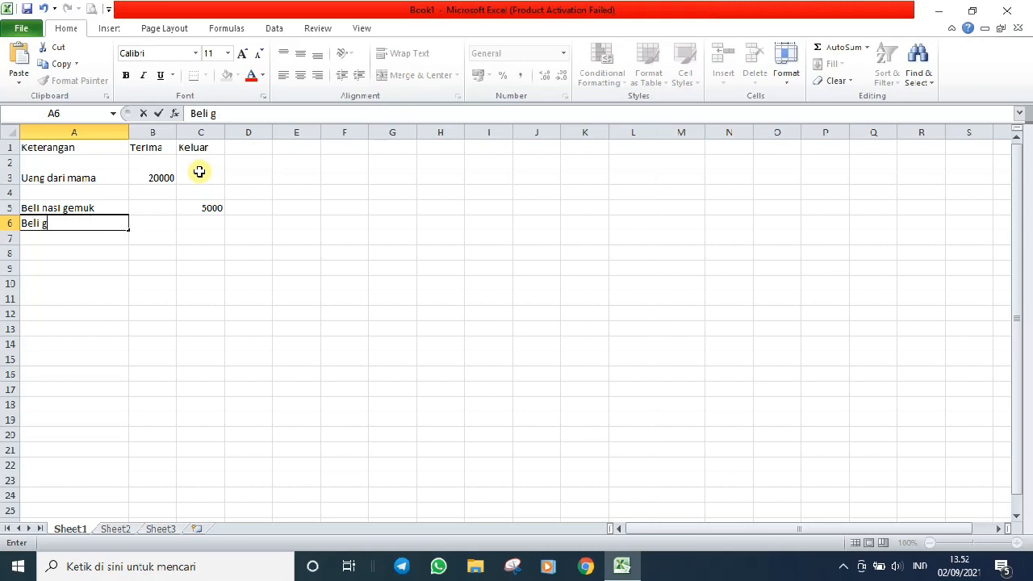
type("orengan")
key("Tab")
key("Tab")
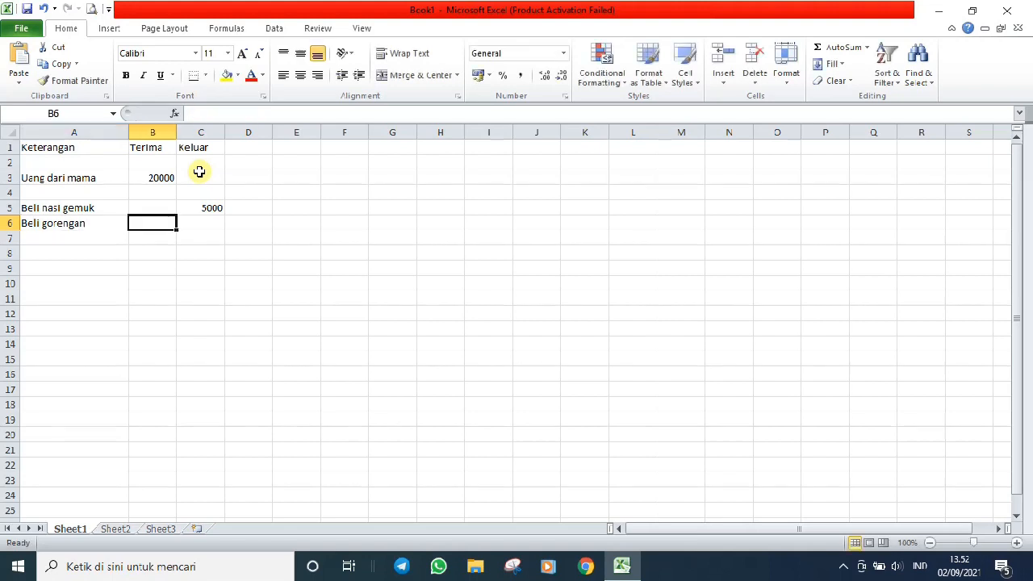
type("5000")
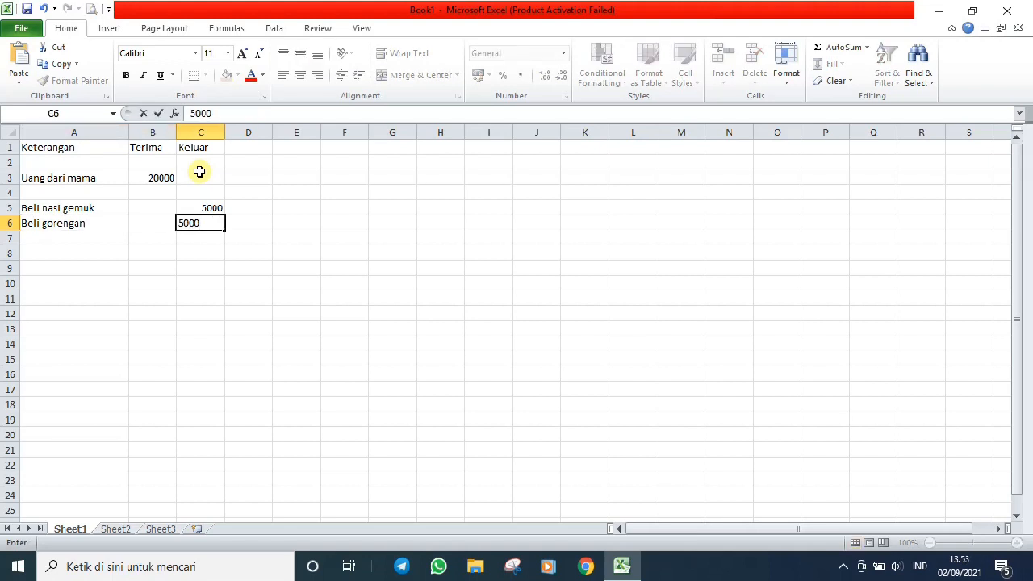
key("Return")
- Record the expense "Teh pucuk" in A7 with 3500 under Keluar in C7
key("Left")
key("Left")
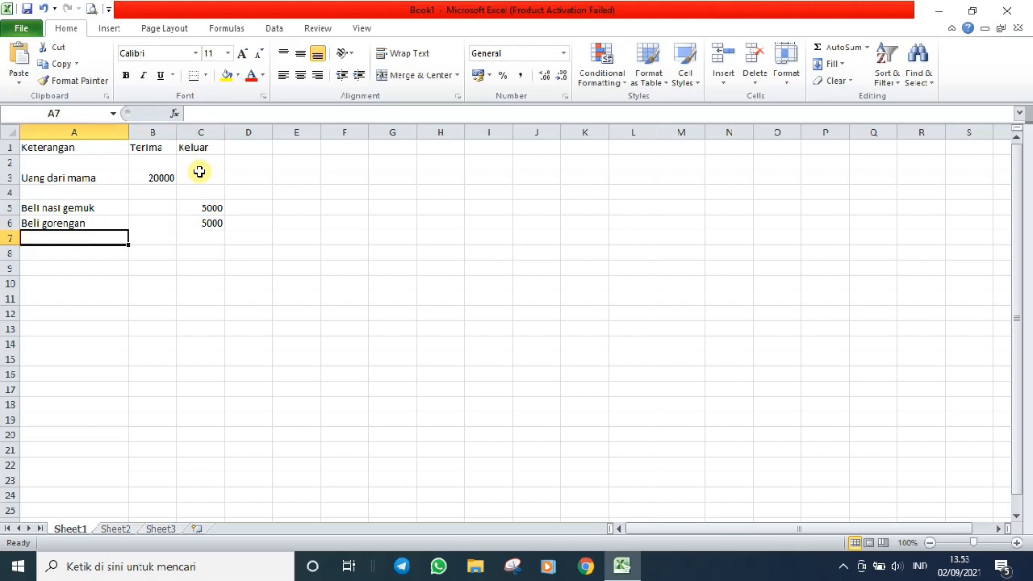
type("Teh")
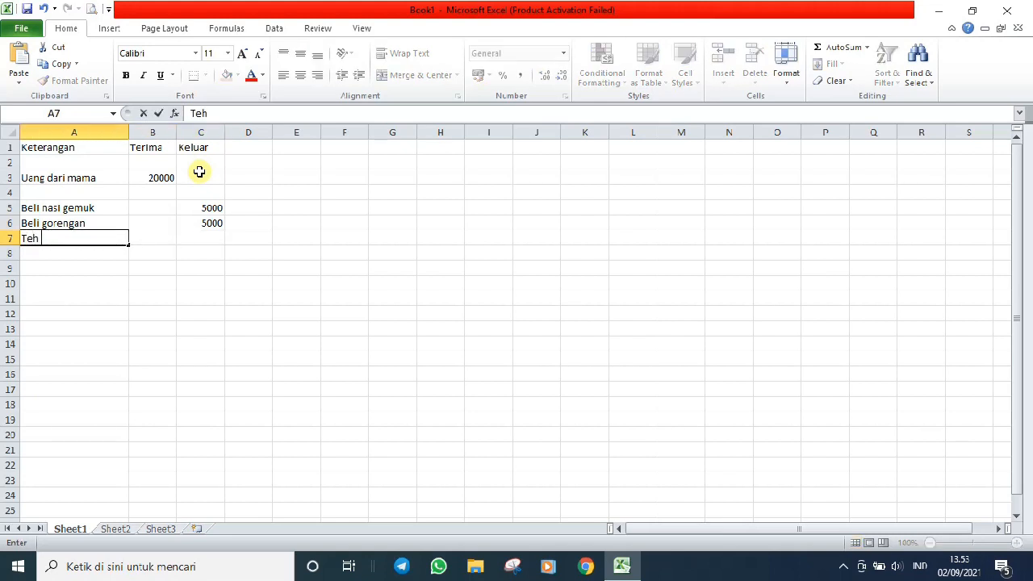
type(" puv")
key("BackSpace")
type("cuk")
key("Tab")
key("Tab")
type("3")
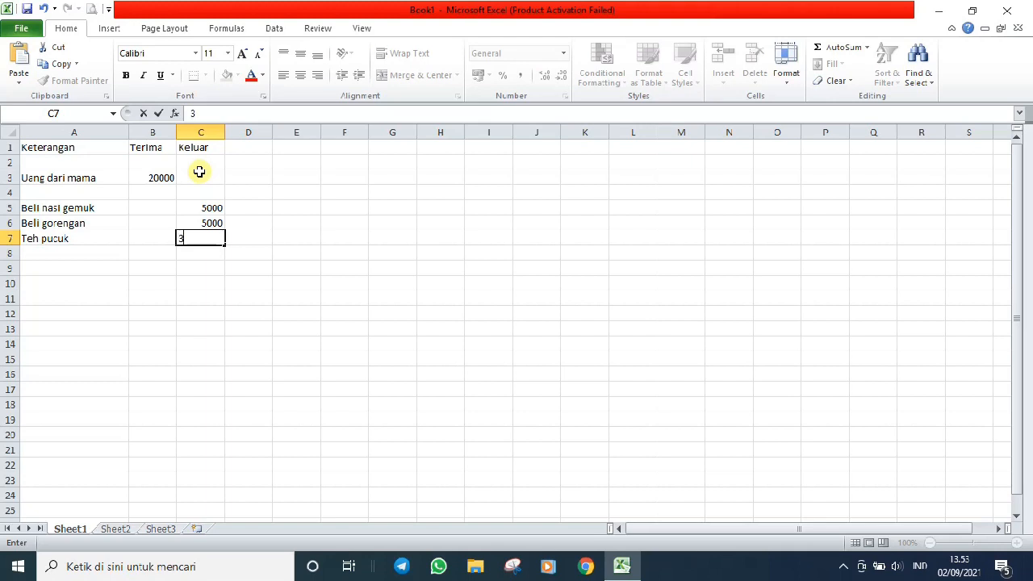
type("500")
key("Return")
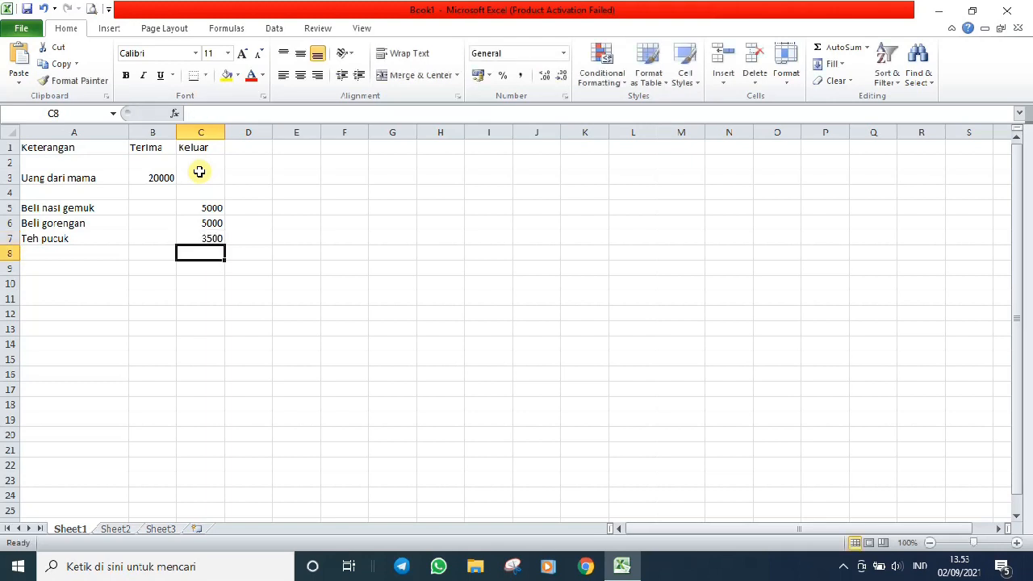
- Label A9 "Jumlah pengeluaran" and select C9, the cell for the expense total under Keluar
key("Left")
key("Left")
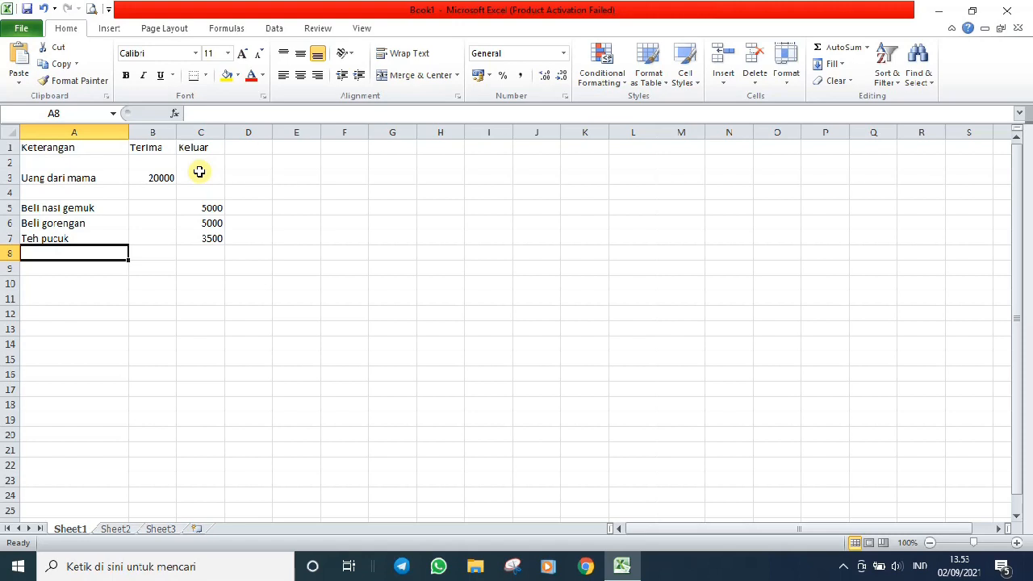
key("Down")
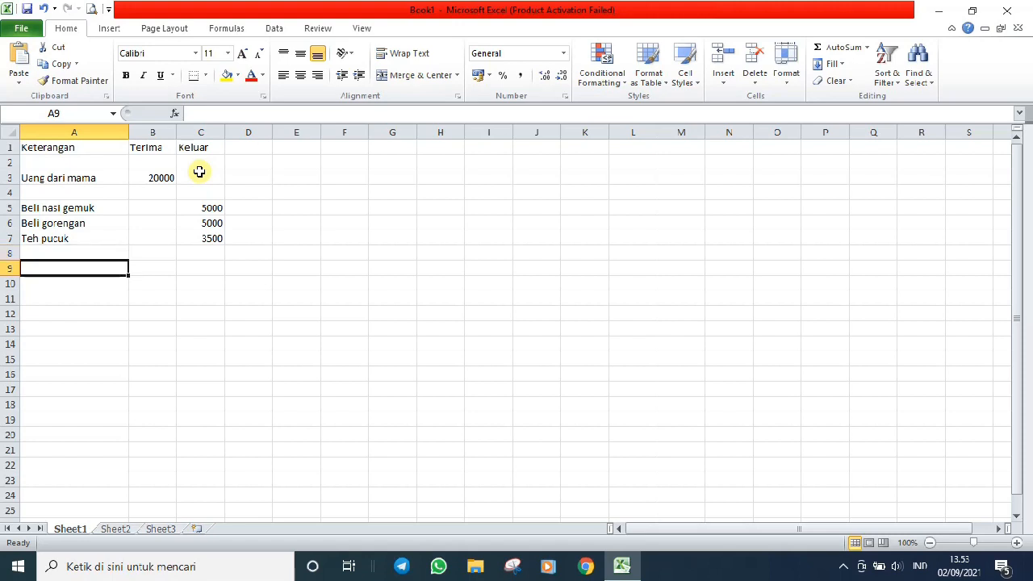
type("Juml")
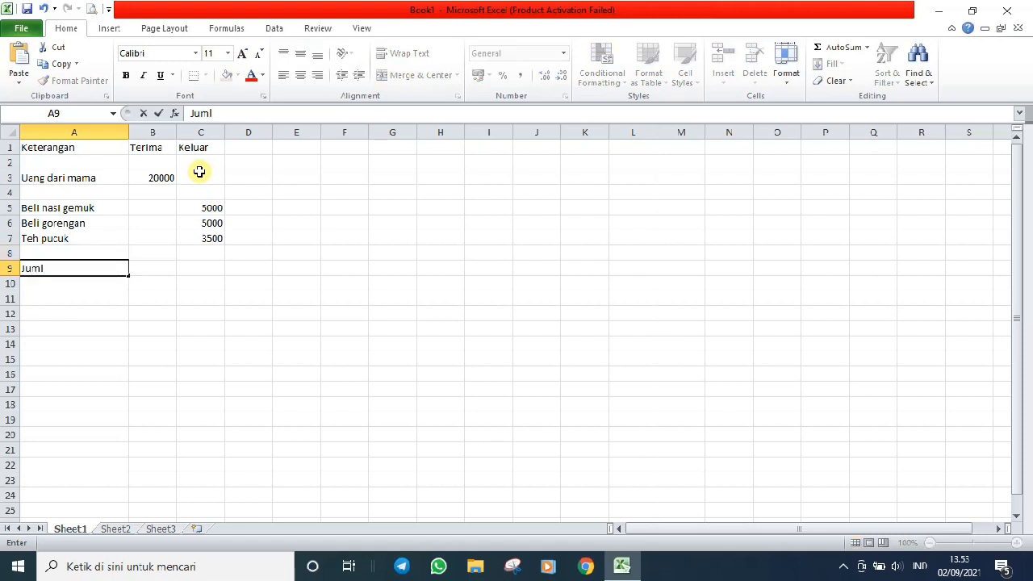
type("ah pengelua")
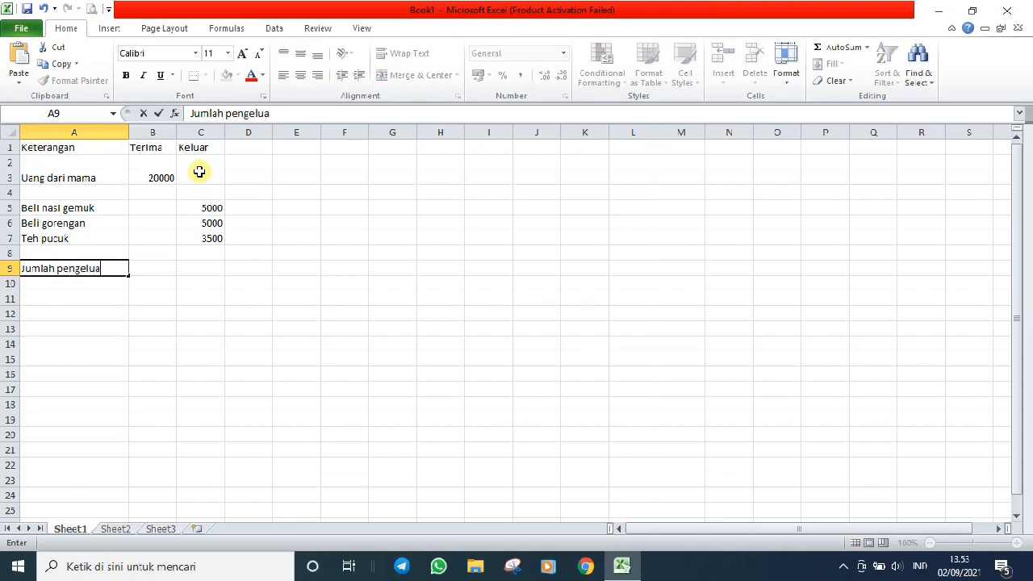
type("ran")
key("Tab")
key("Tab")
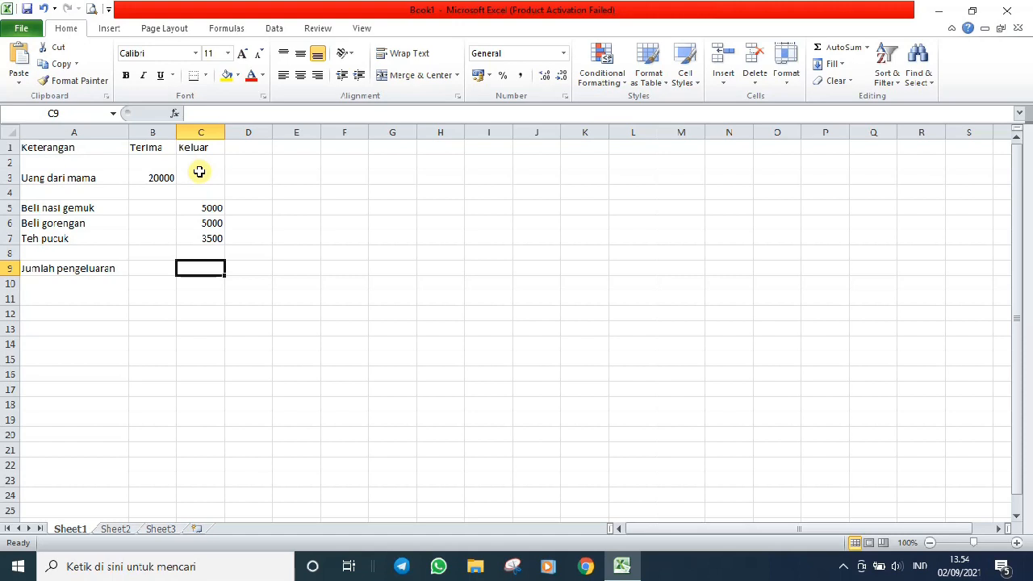
left_click(202, 270)
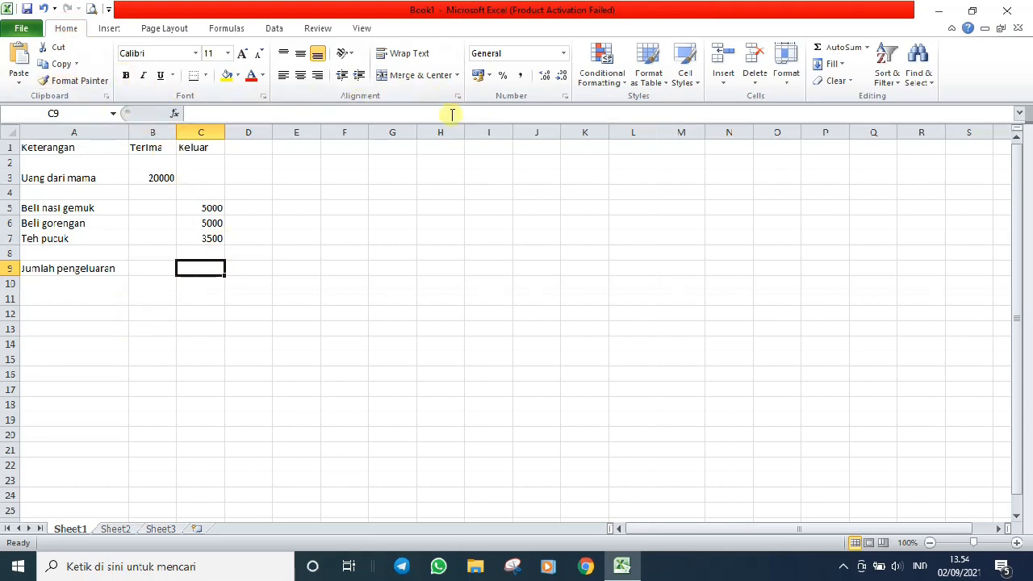
- Total the expenses in C9 with AutoSum over C5:C8
left_click(822, 51)
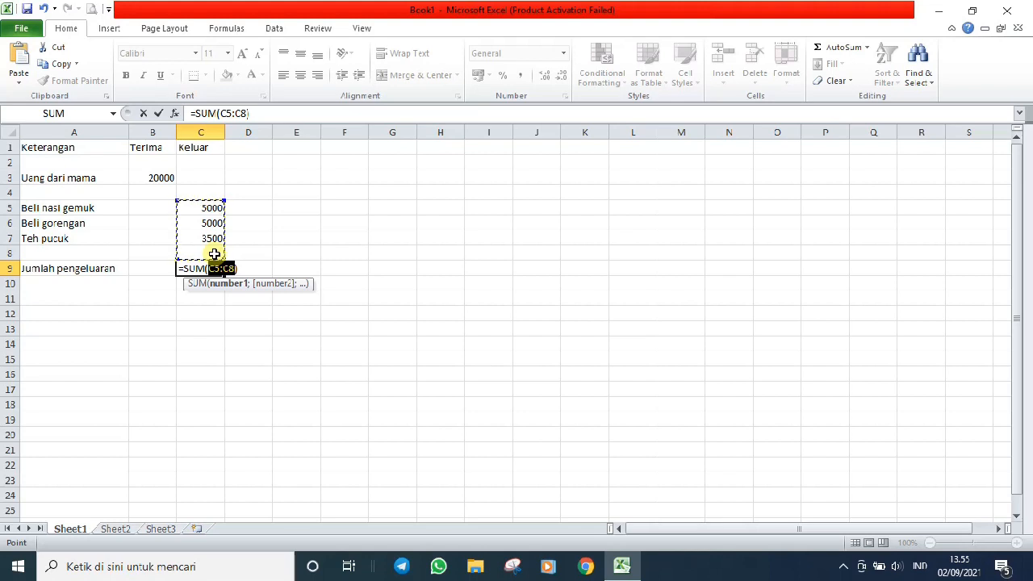
key("Return")
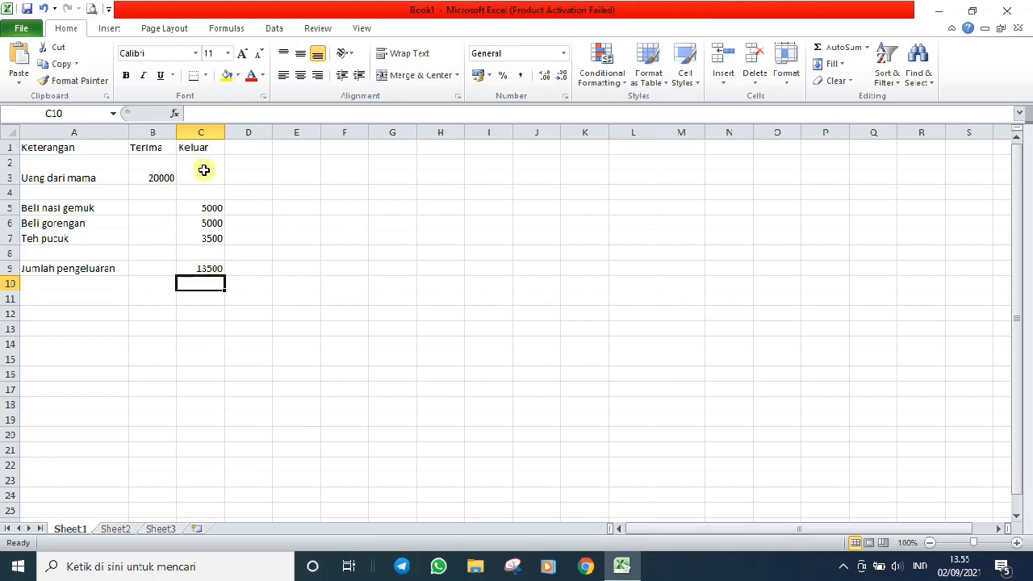
left_click(208, 269)
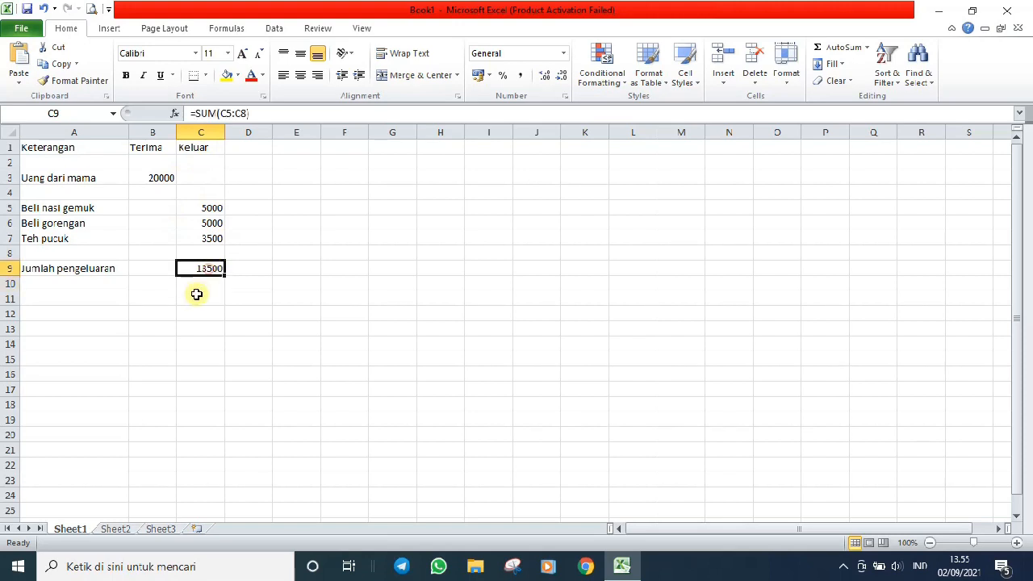
- Label A10 "Sisa uang" as the remaining-money row below the expense total
left_click(206, 282)
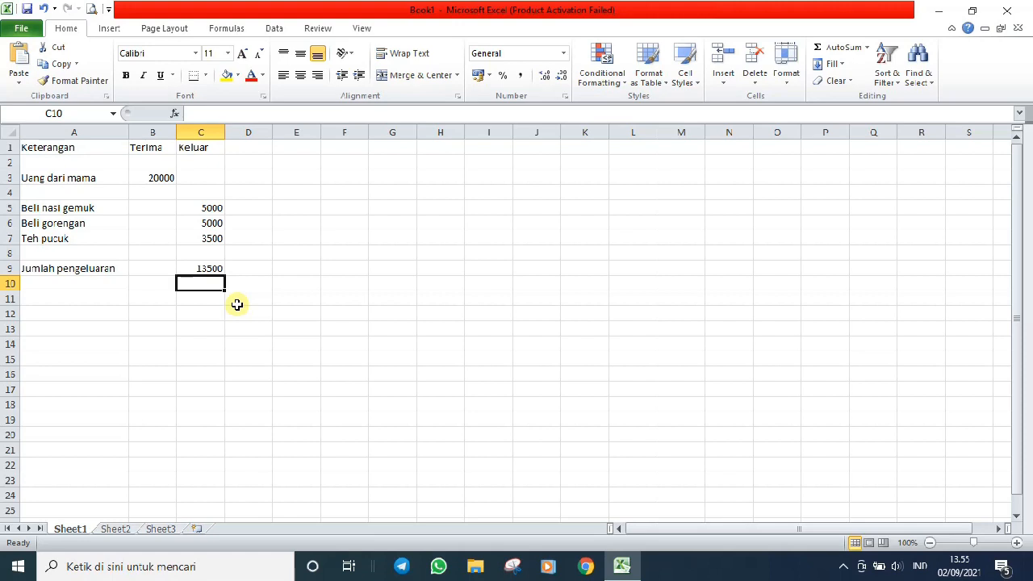
left_click(156, 287)
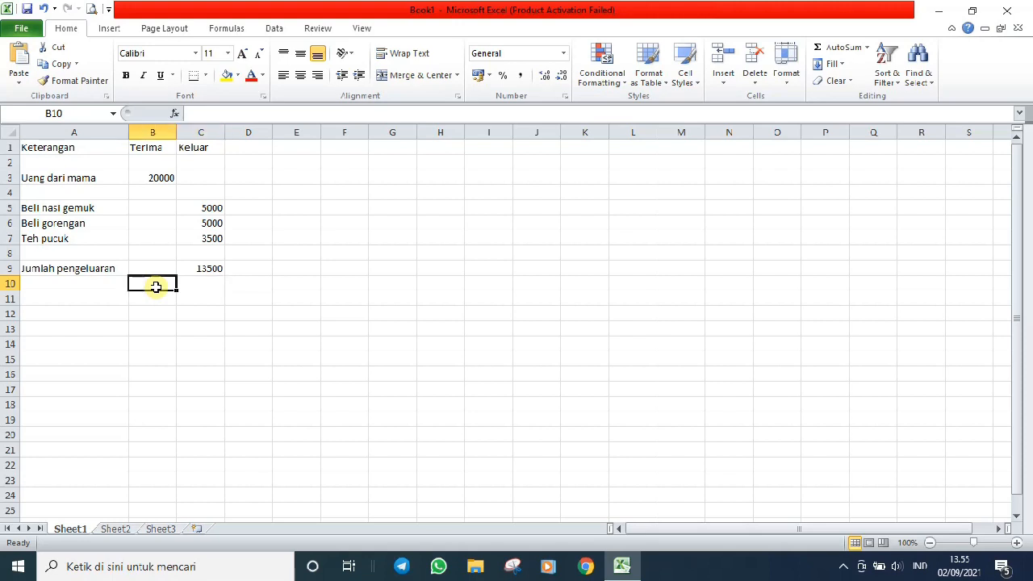
left_click(84, 288)
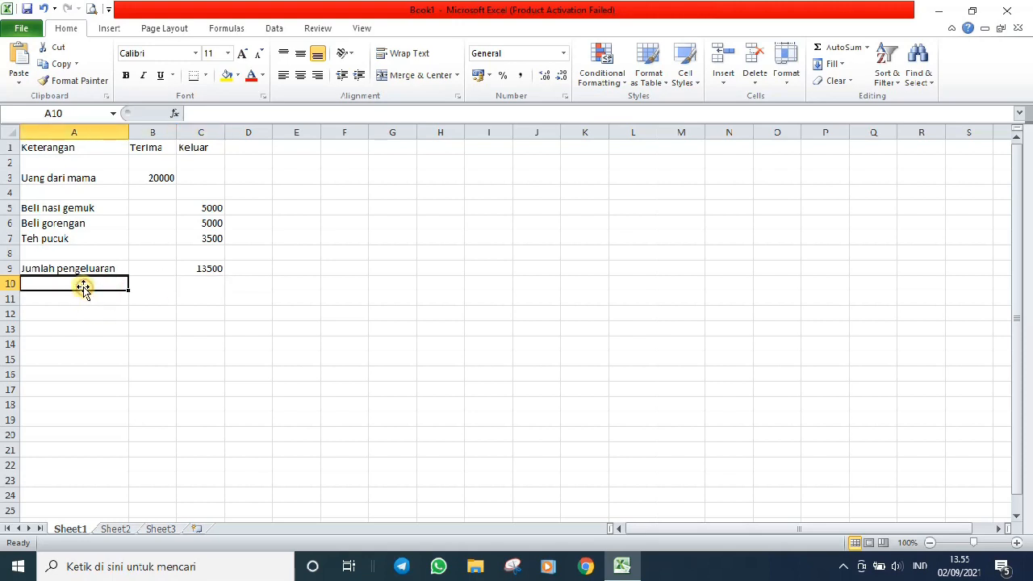
type("Sis")
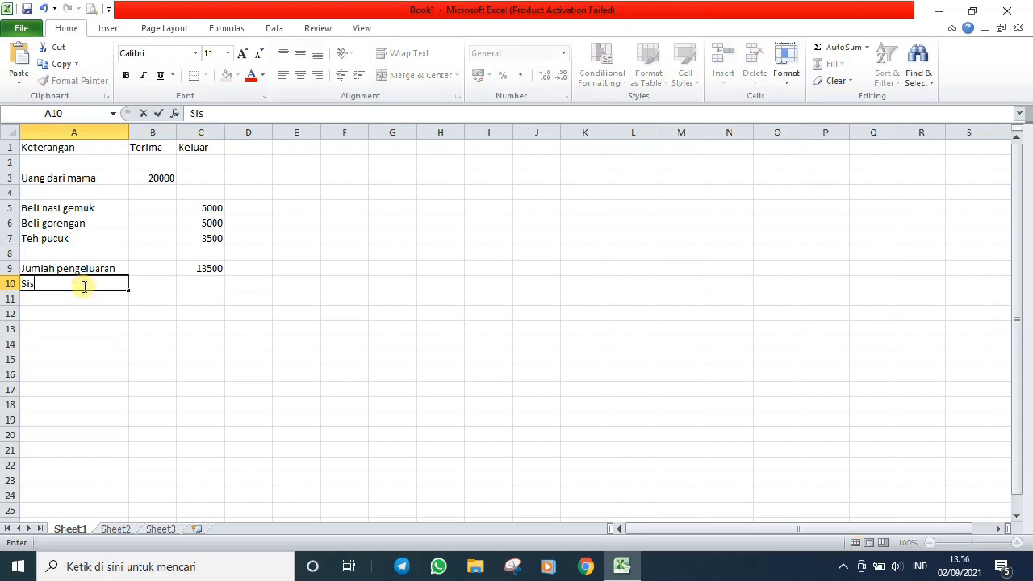
type("a uang")
key("Tab")
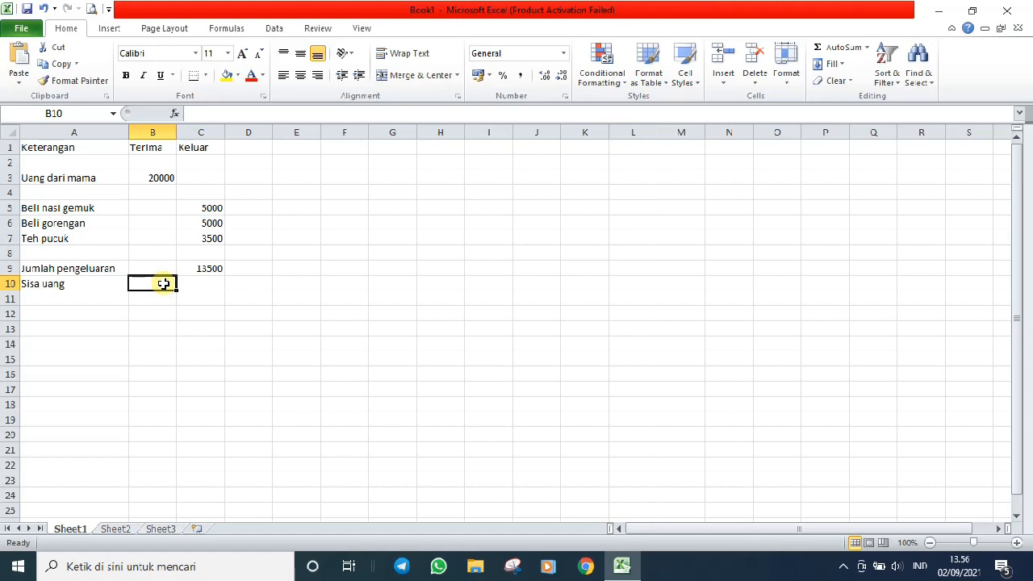
- Calculate the remaining money in B10 with the formula =B3-C9
type("=")
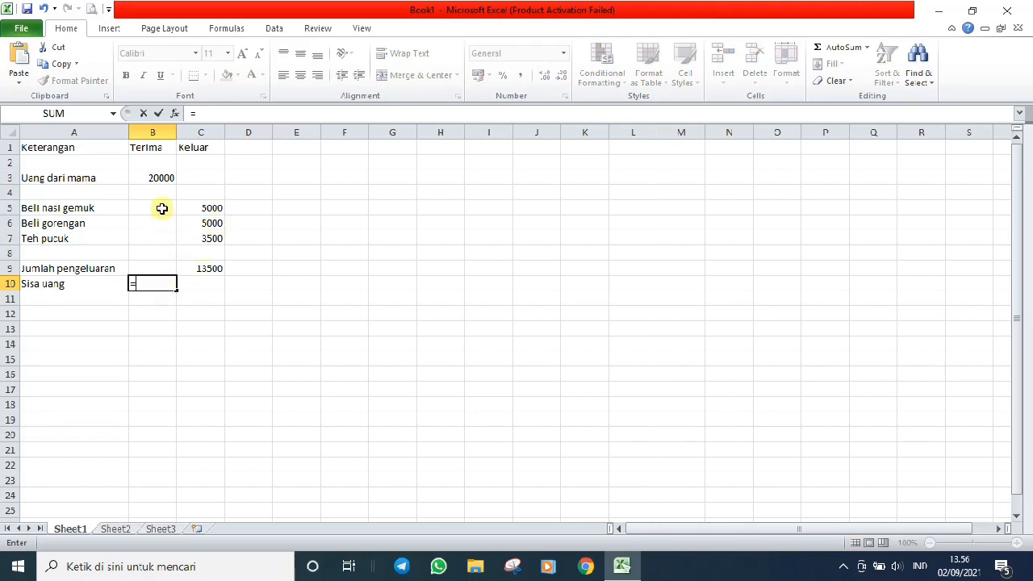
left_click(165, 179)
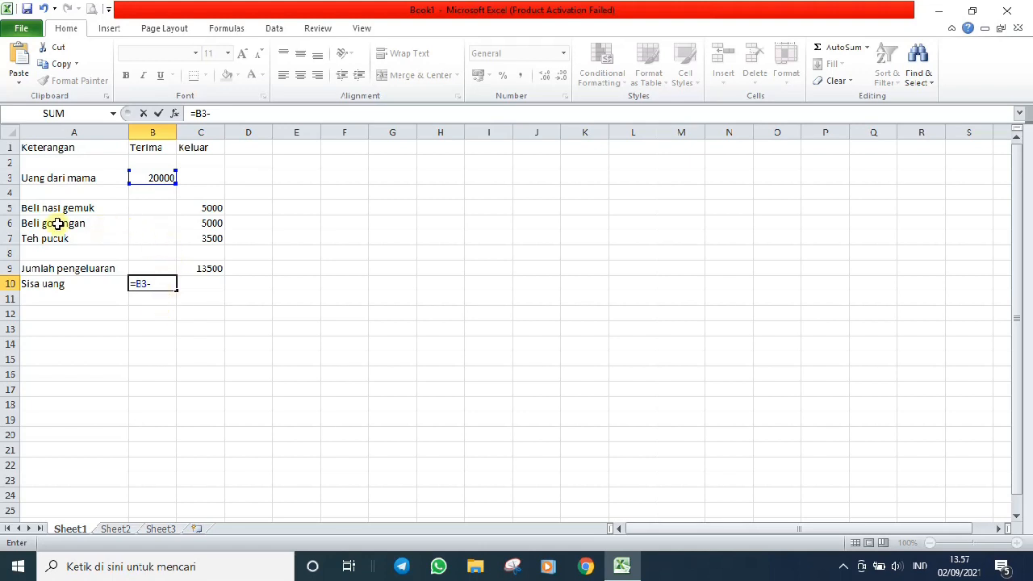
left_click(212, 272)
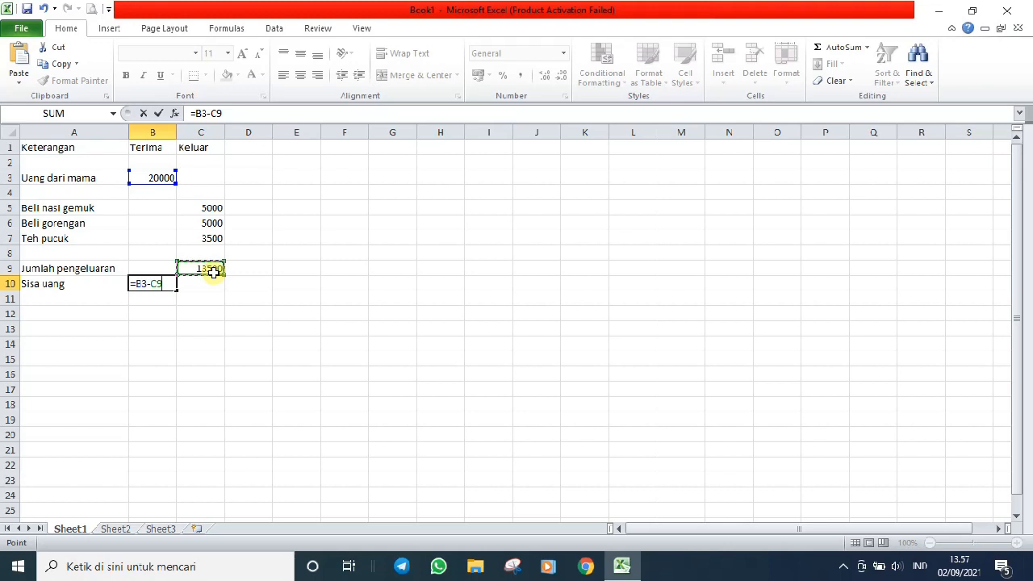
key("Return")
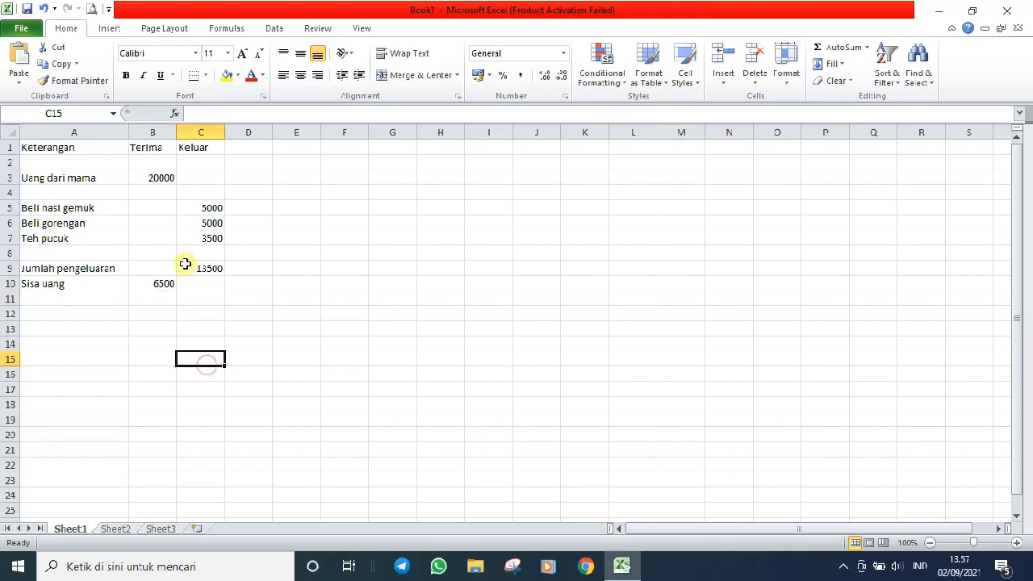
- Apply All Borders to the whole table, A1:C10
left_click(45, 148)
left_click_drag(45, 148, 202, 284)
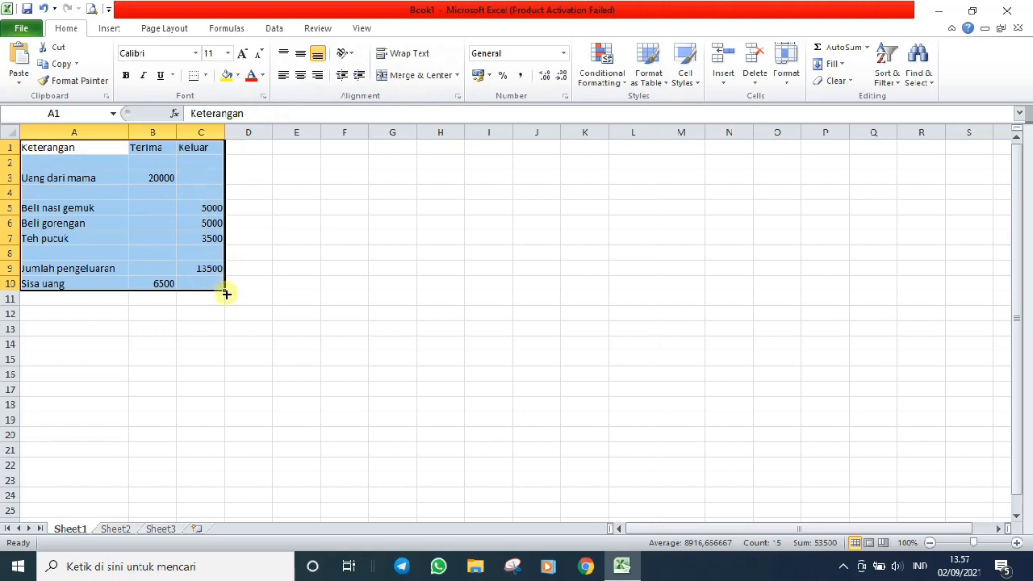
left_click(206, 77)
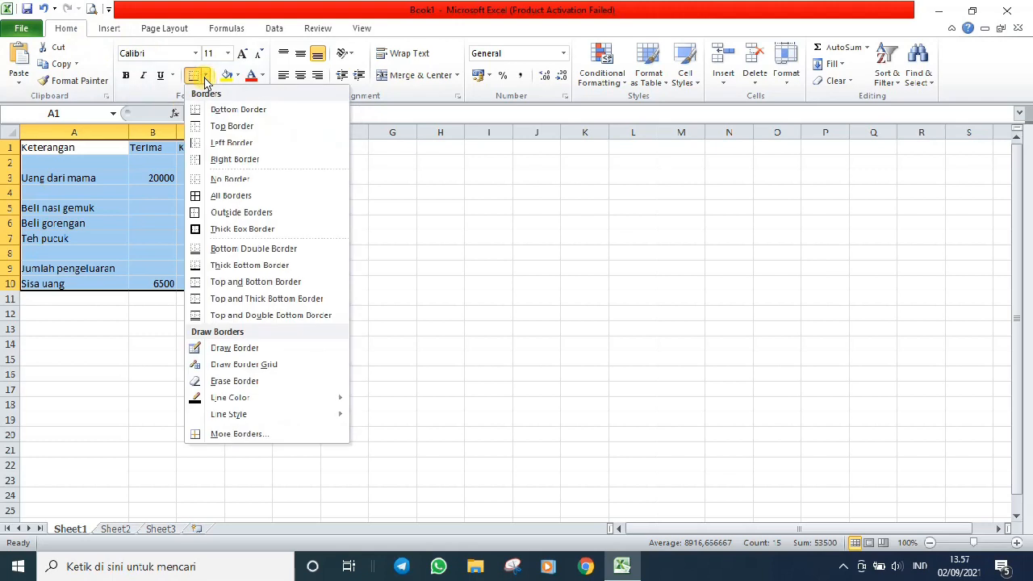
left_click(219, 197)
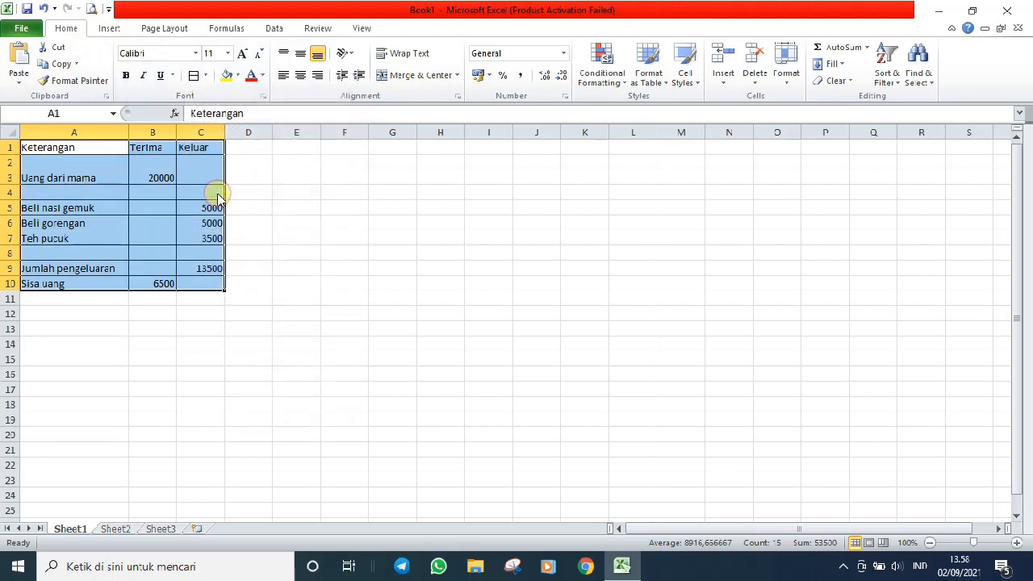
left_click(168, 311)
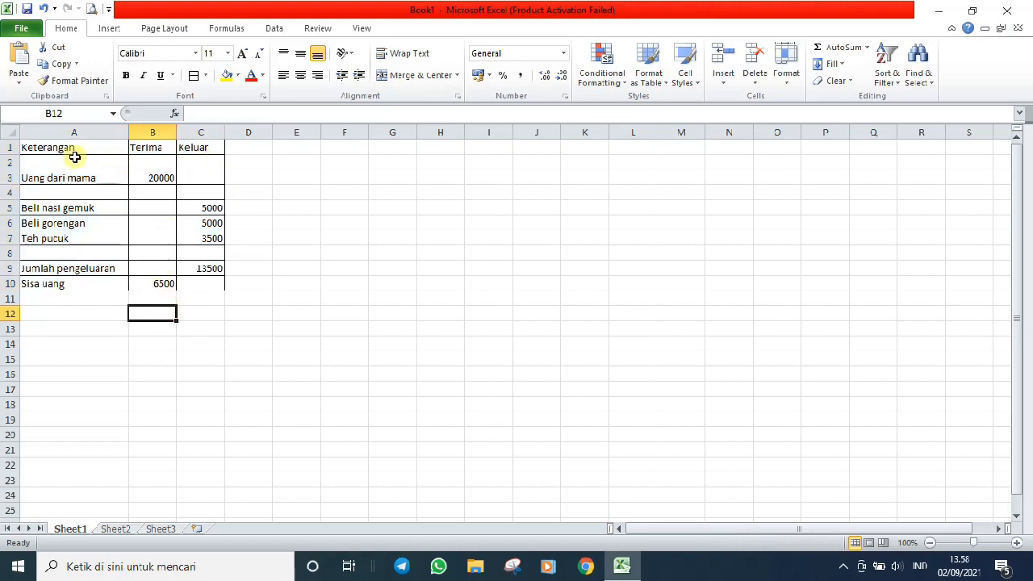
- Format the header cells A1:C1 with bold, centred text and a light orange fill
left_click_drag(75, 154, 197, 148)
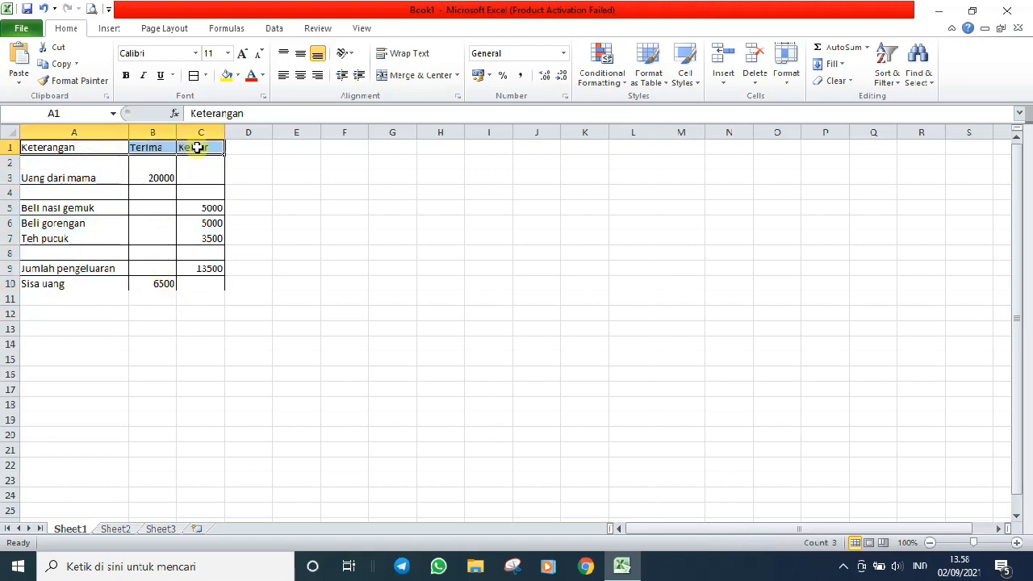
left_click(127, 78)
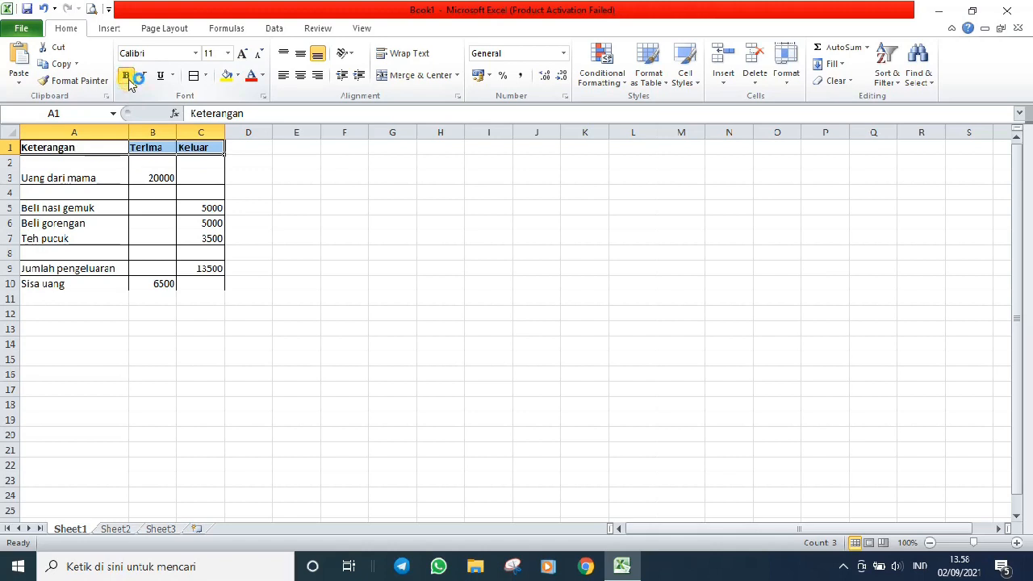
left_click(299, 76)
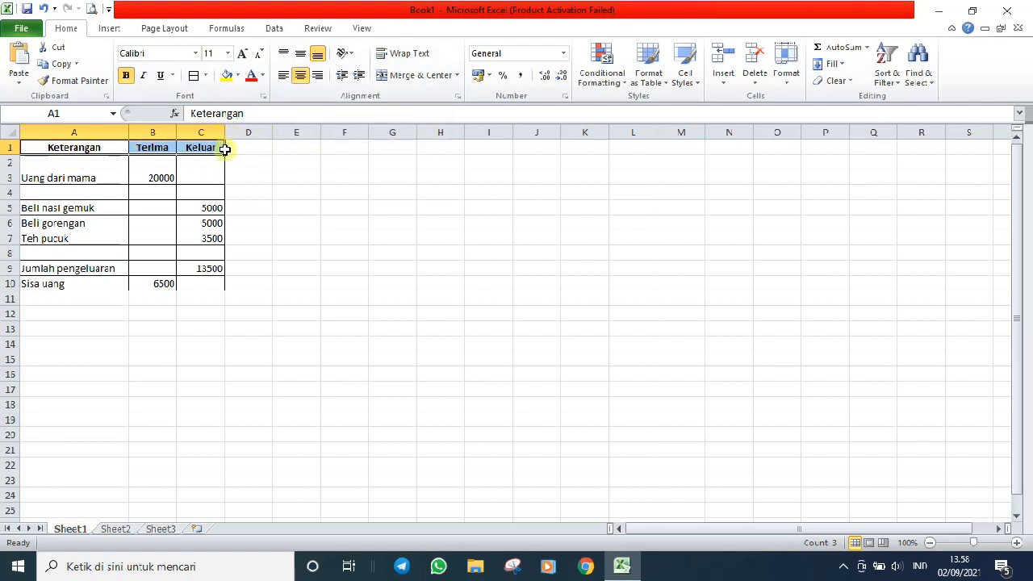
left_click(236, 76)
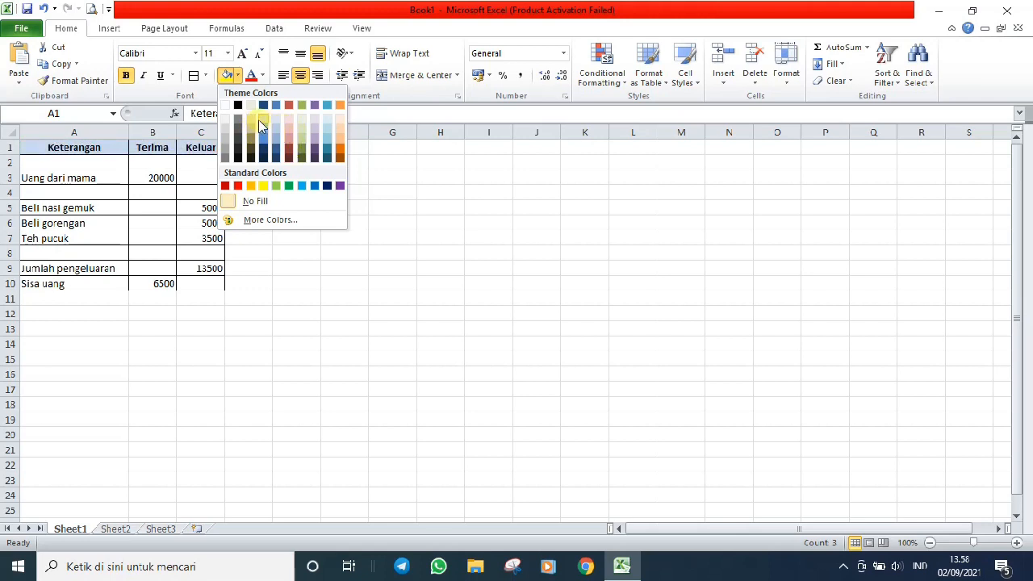
left_click(162, 348)
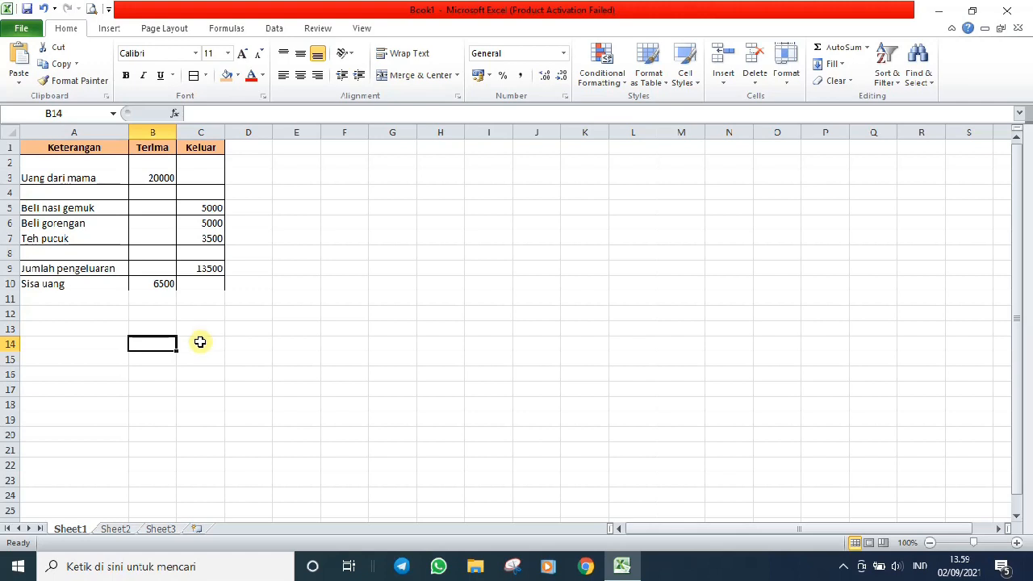
- Save the workbook to the Desktop, naming the file with the person's first name followed by "-6A"
left_click(20, 29)
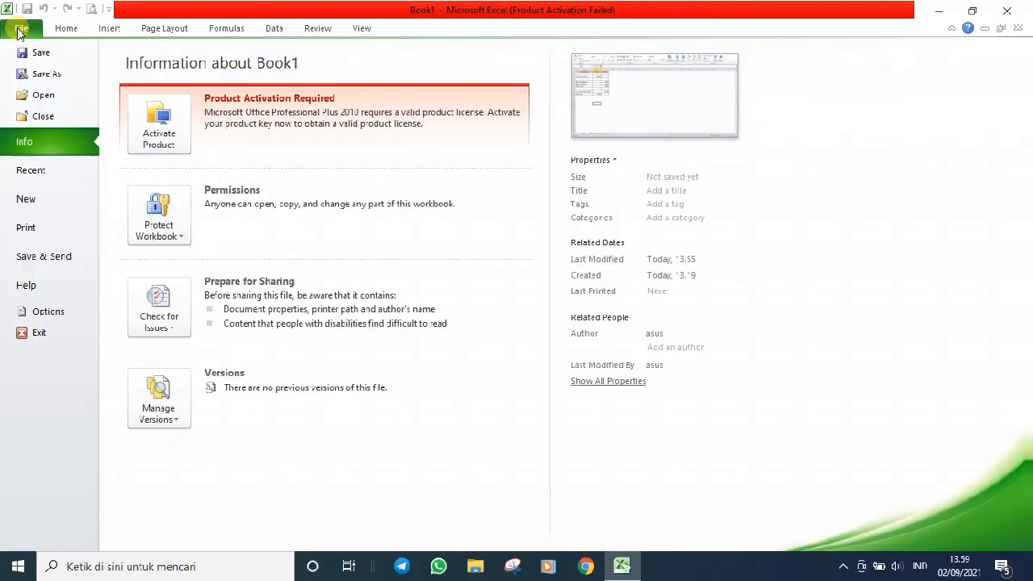
left_click(42, 52)
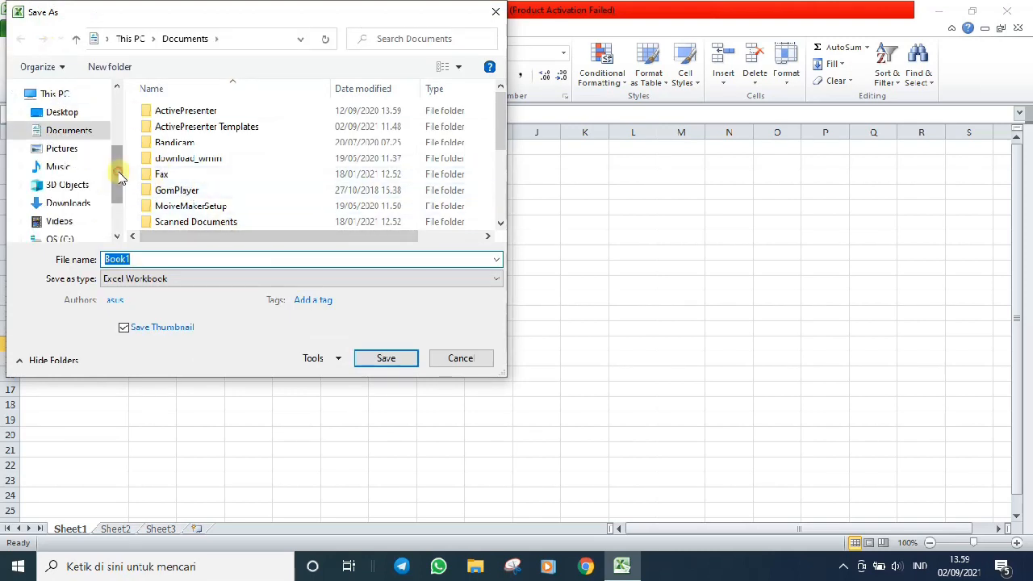
left_click(64, 113)
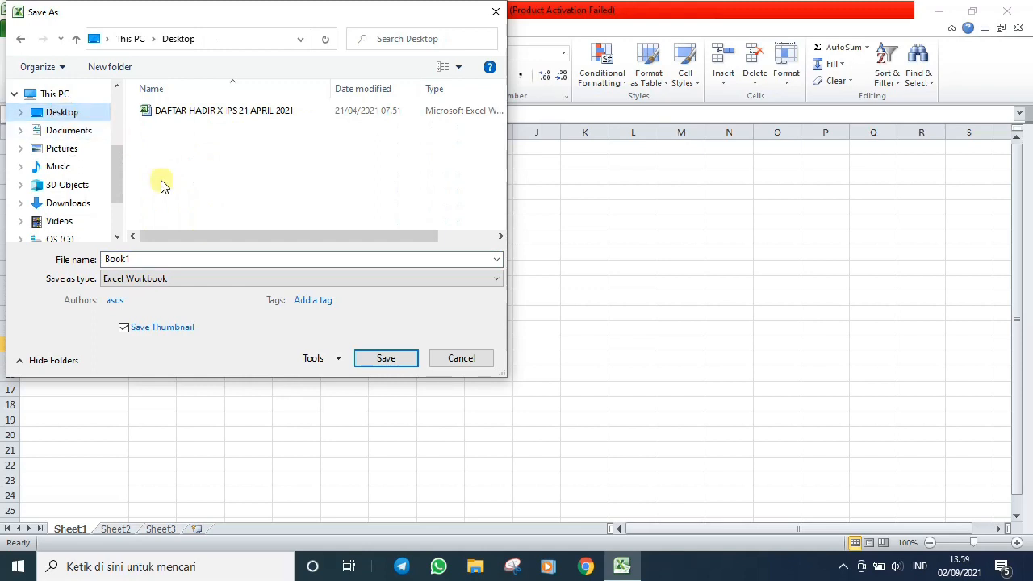
double_click(145, 259)
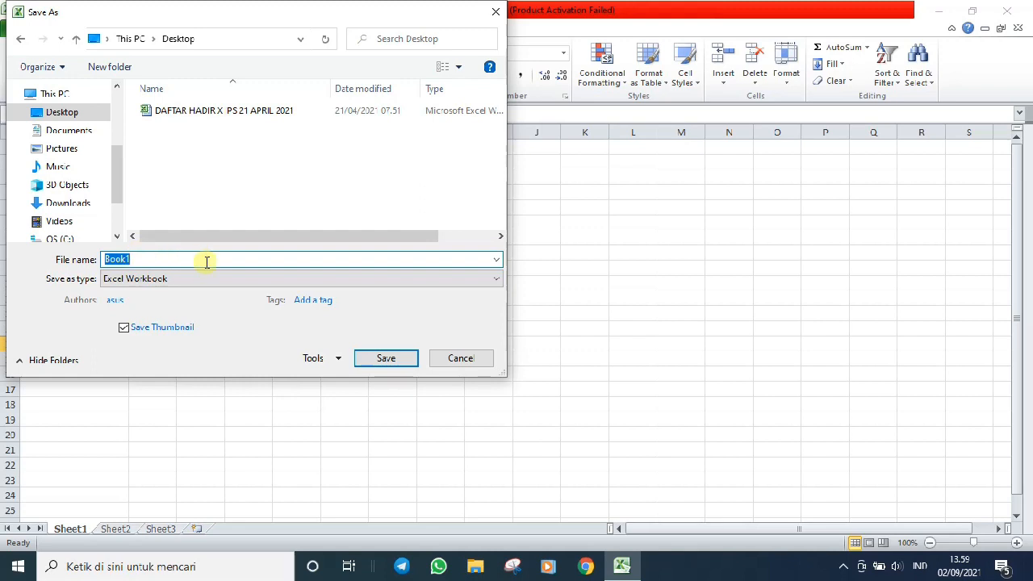
type("Rosa")
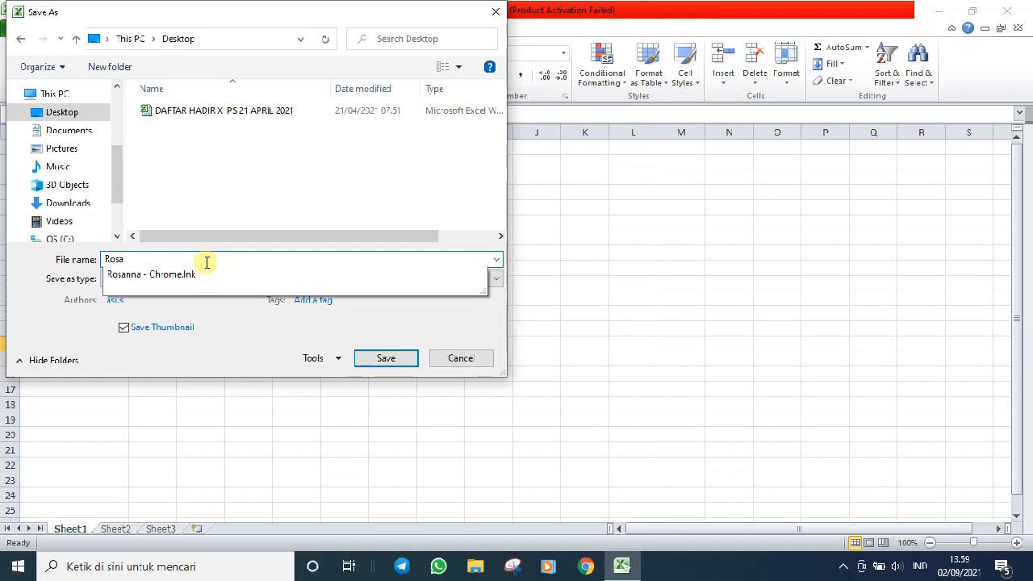
type("-")
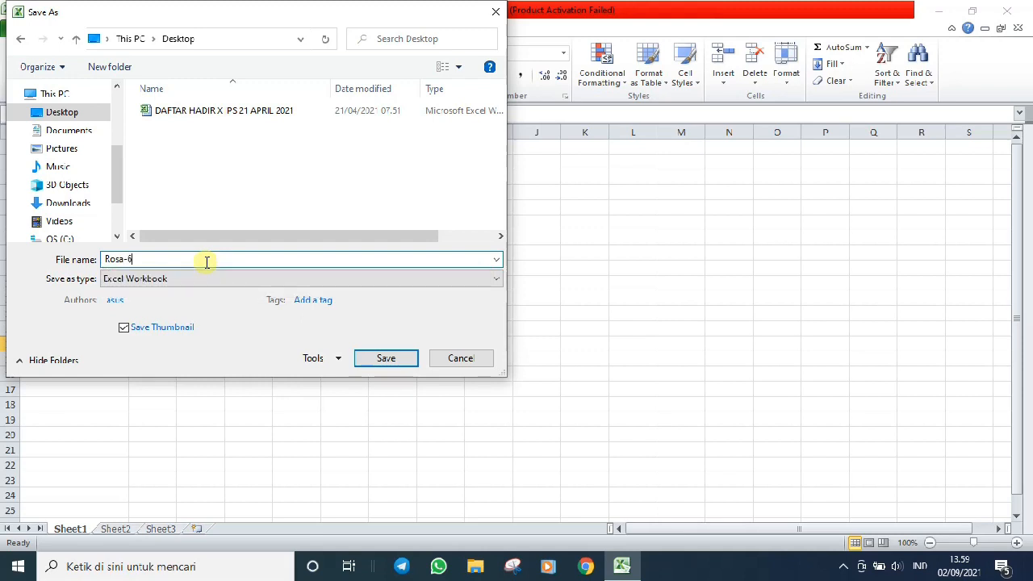
type("6A")
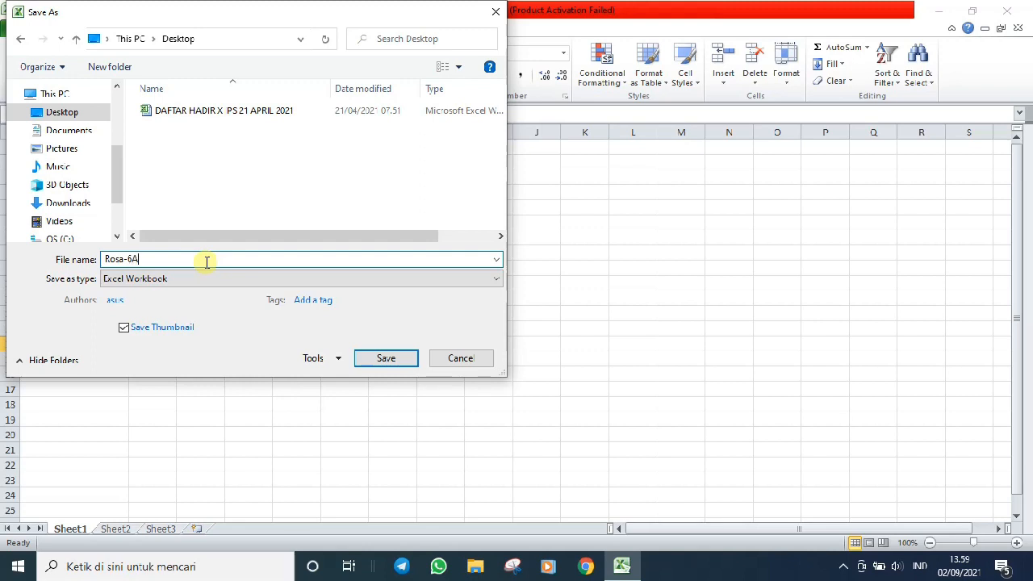
left_click(371, 360)
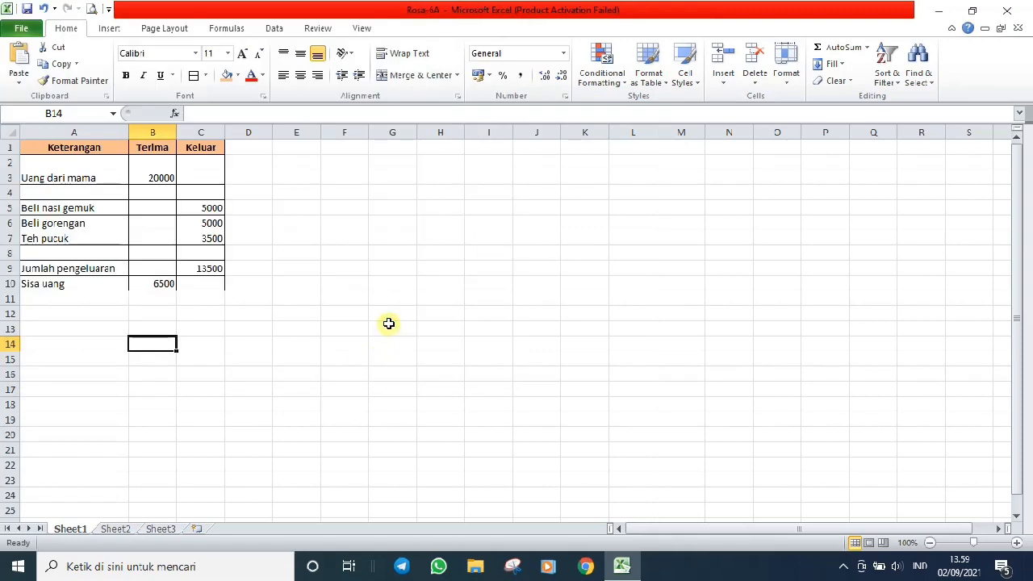
- Close Excel and reopen the saved workbook from the Windows desktop
left_click(1007, 9)
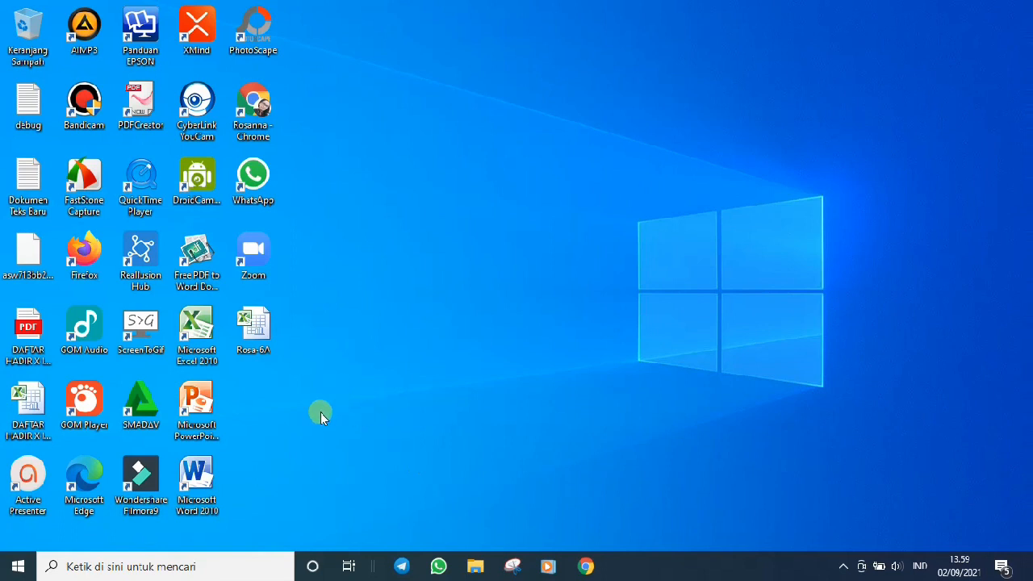
double_click(257, 327)
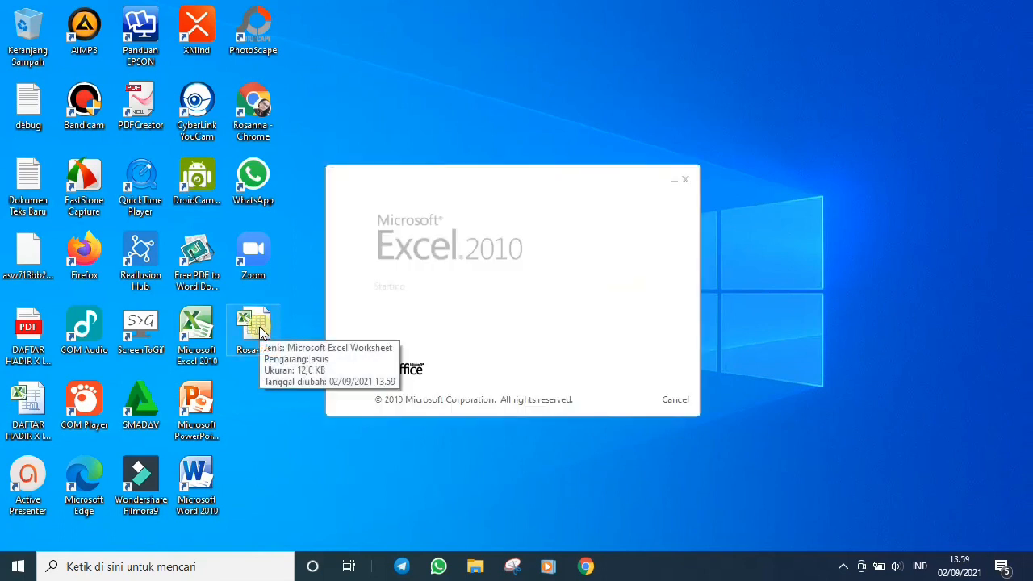